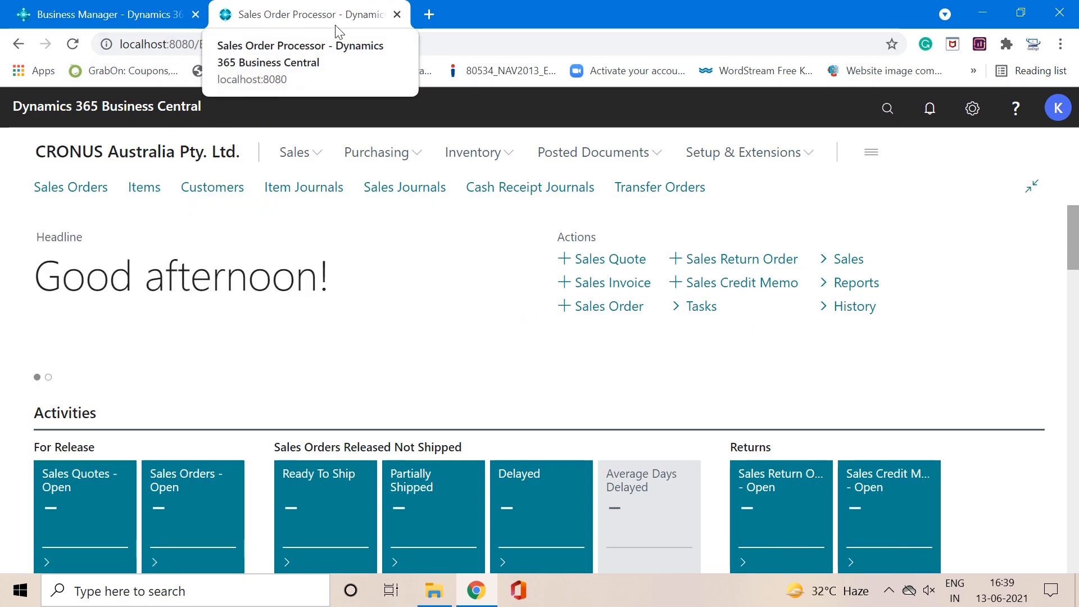
# - Search for company hub in the online Cronus US company and open the Company Hub page
pyautogui.click(118, 16)
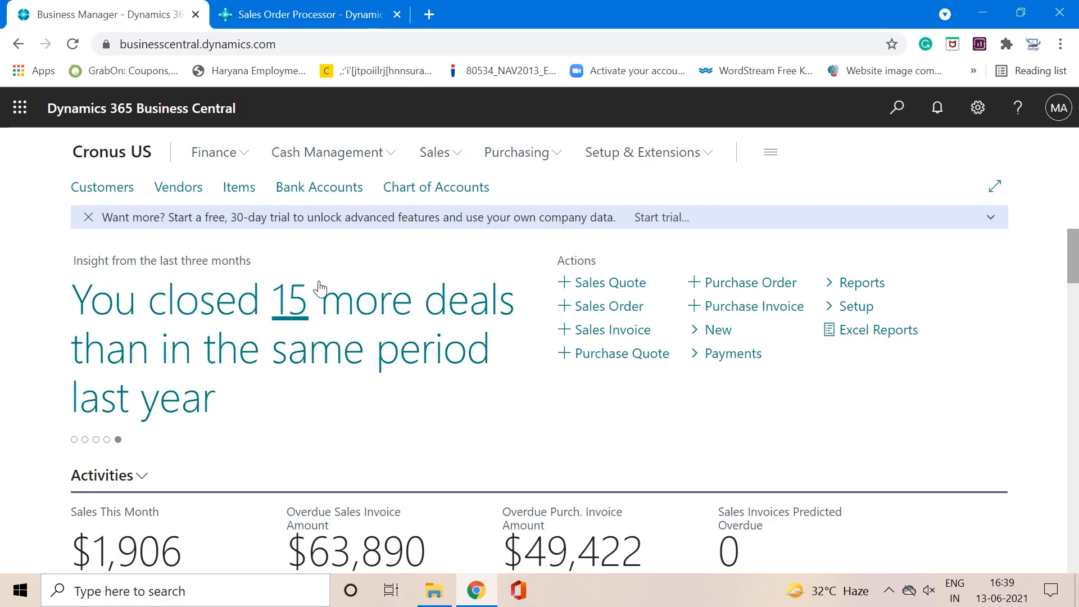
pyautogui.click(343, 16)
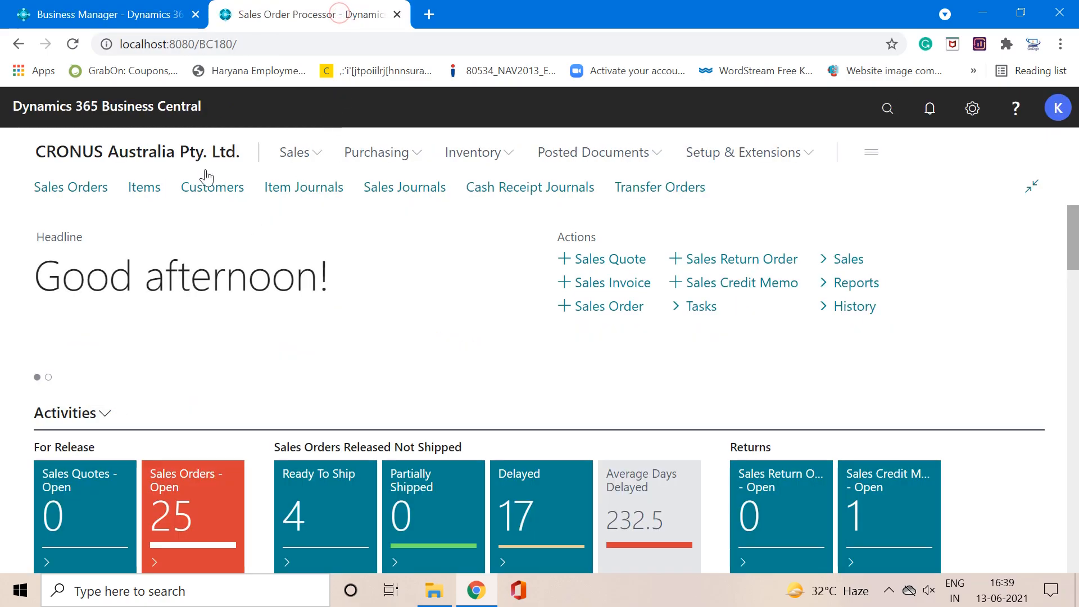
pyautogui.click(139, 26)
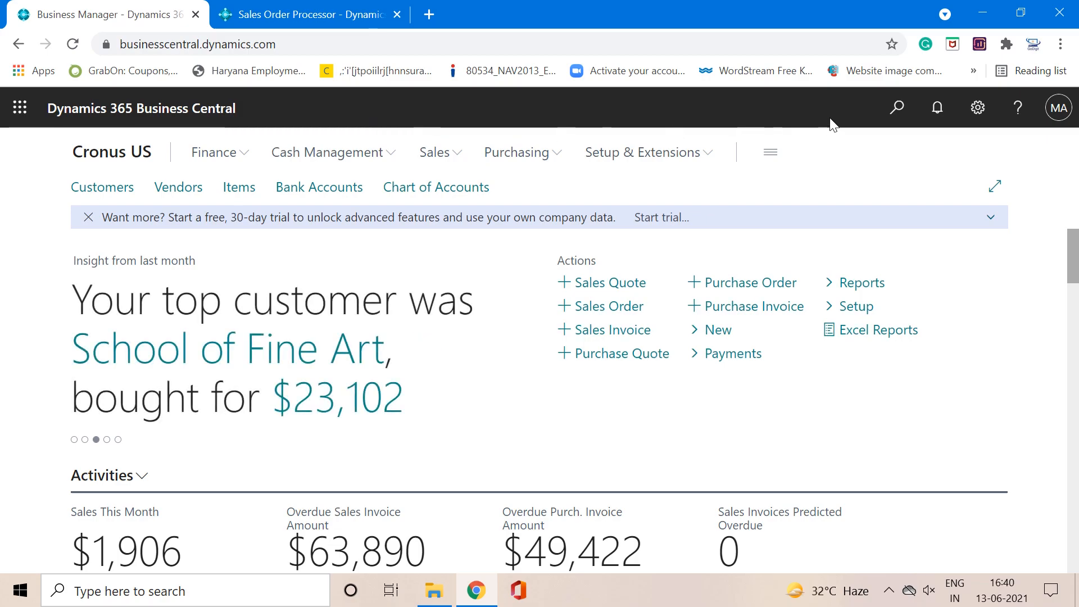
pyautogui.click(896, 108)
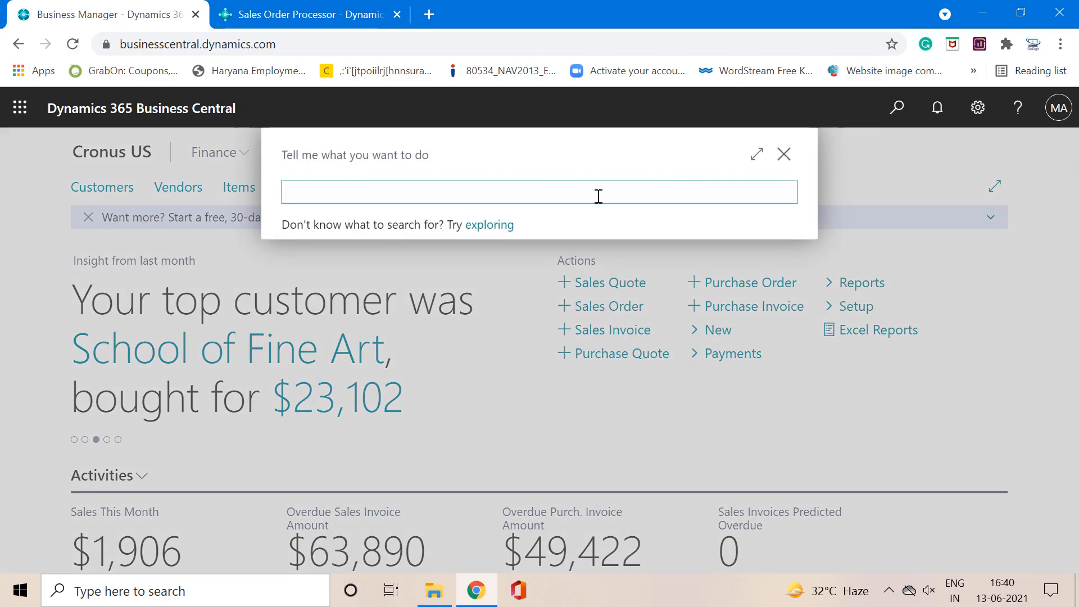
pyautogui.write('compa')
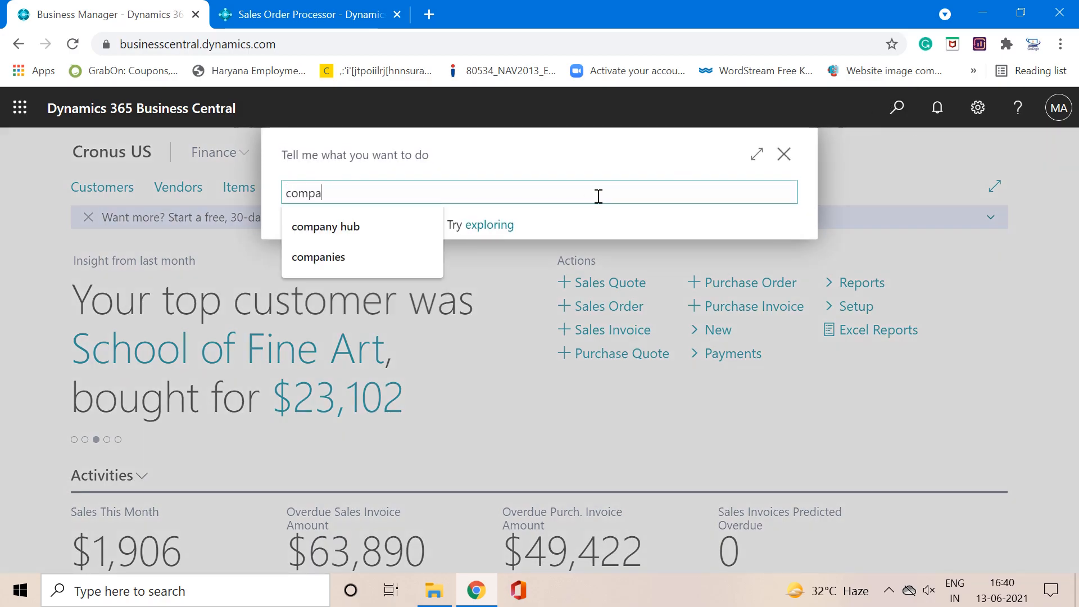
pyautogui.write('ny')
pyautogui.press('Down')
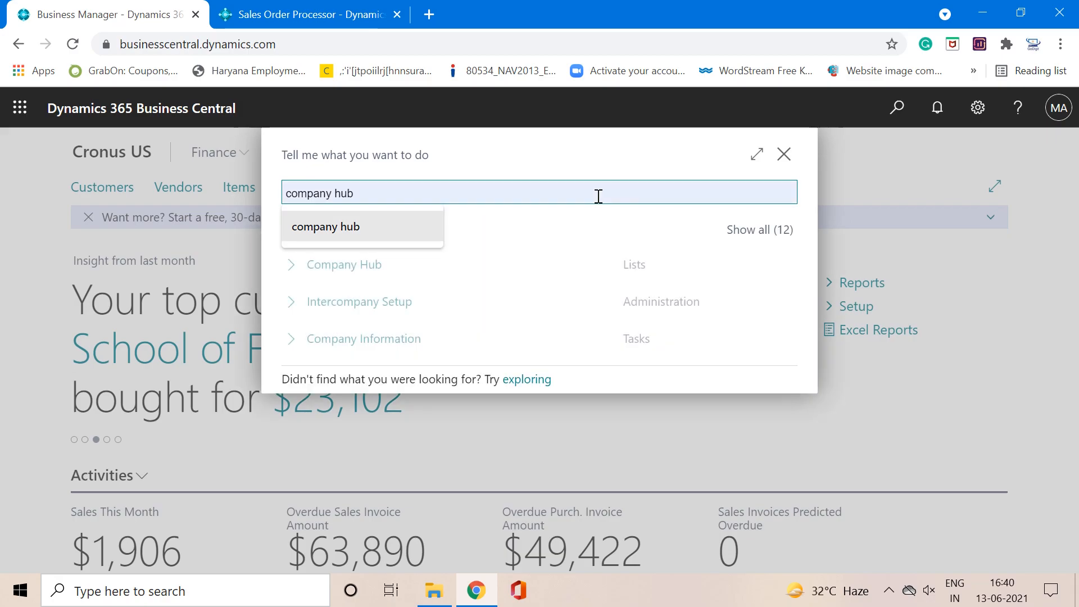
pyautogui.click(373, 225)
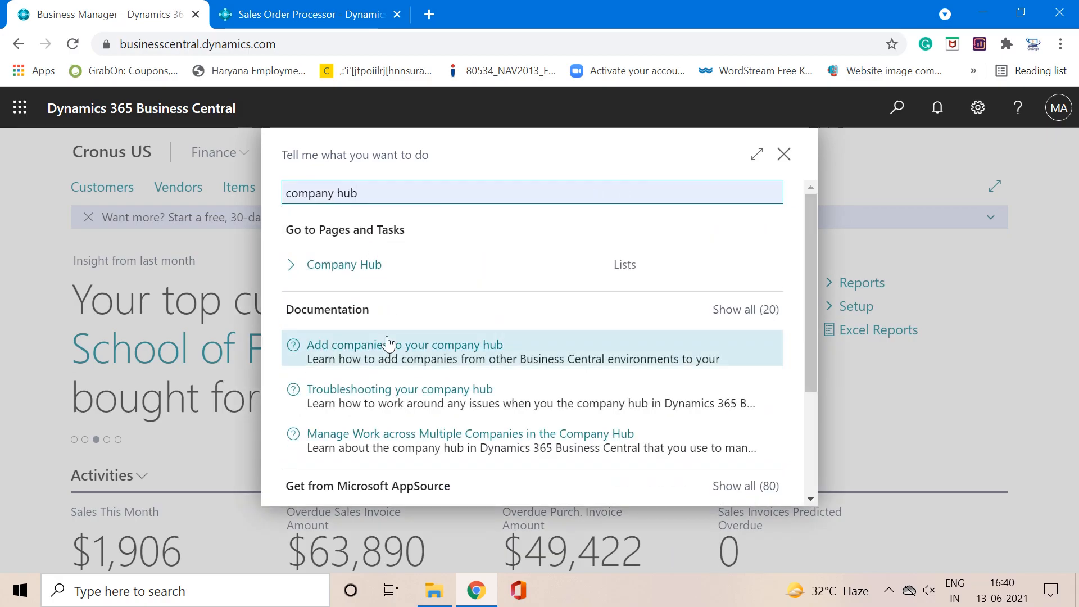
pyautogui.click(339, 265)
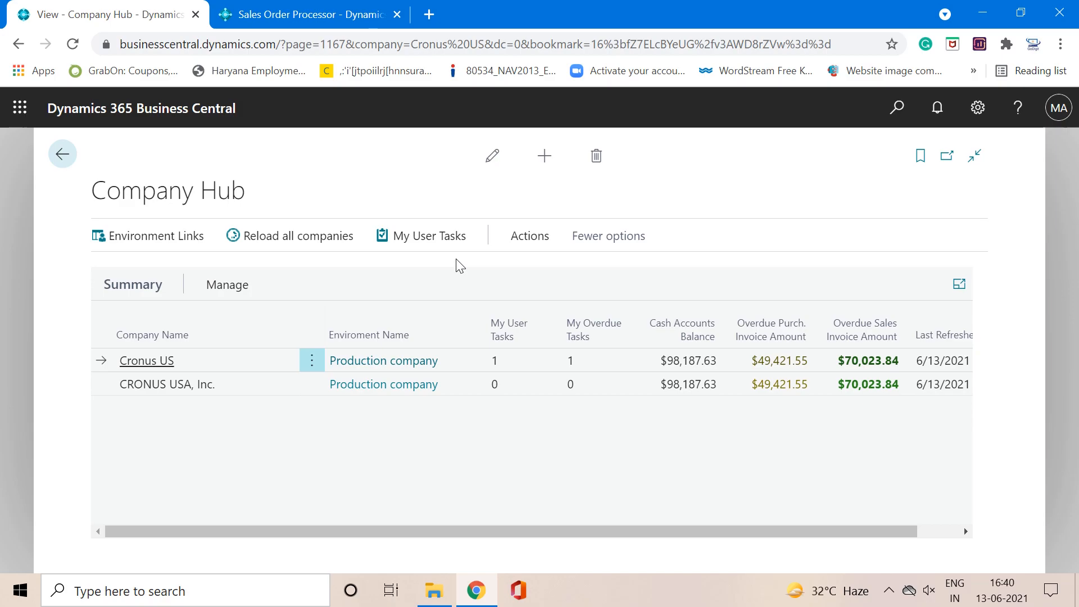
# - Search for company hub in the local CRONUS Australia Pty. Ltd. environment, then close the search
pyautogui.click(285, 17)
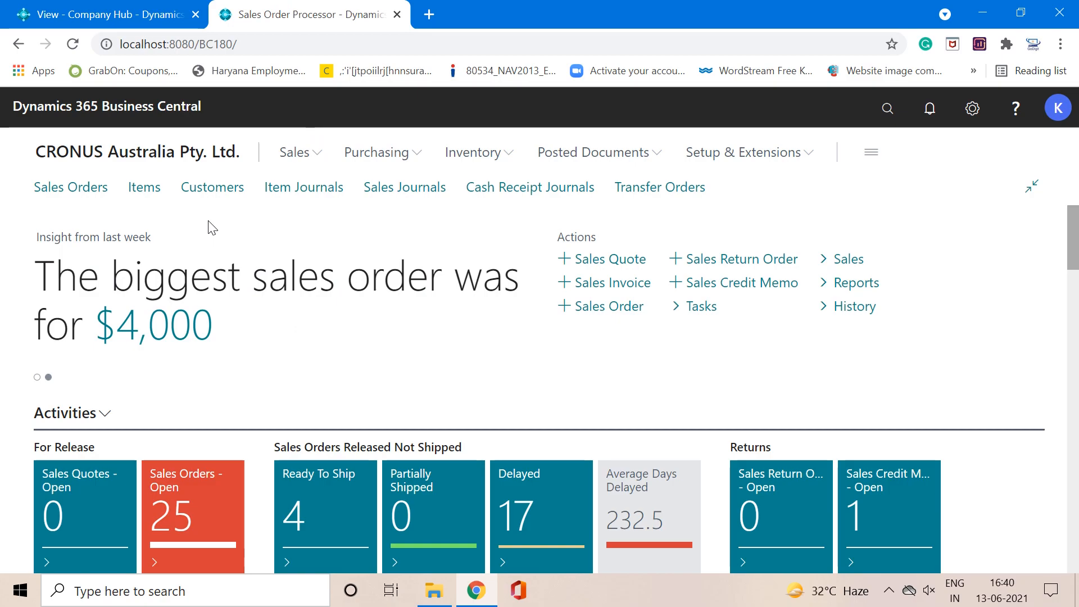
pyautogui.click(886, 110)
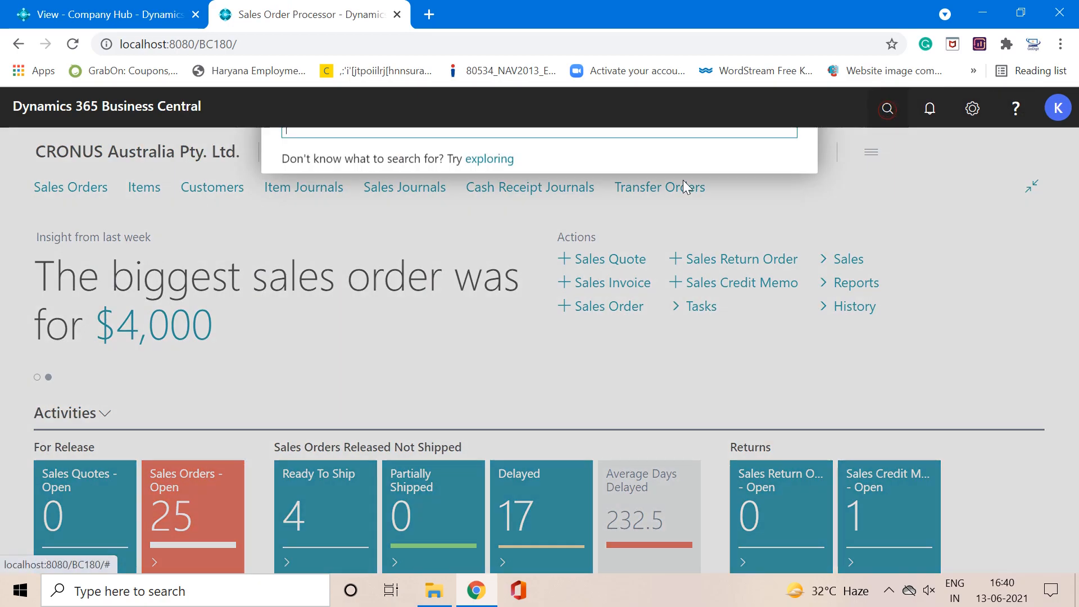
pyautogui.write('company hub')
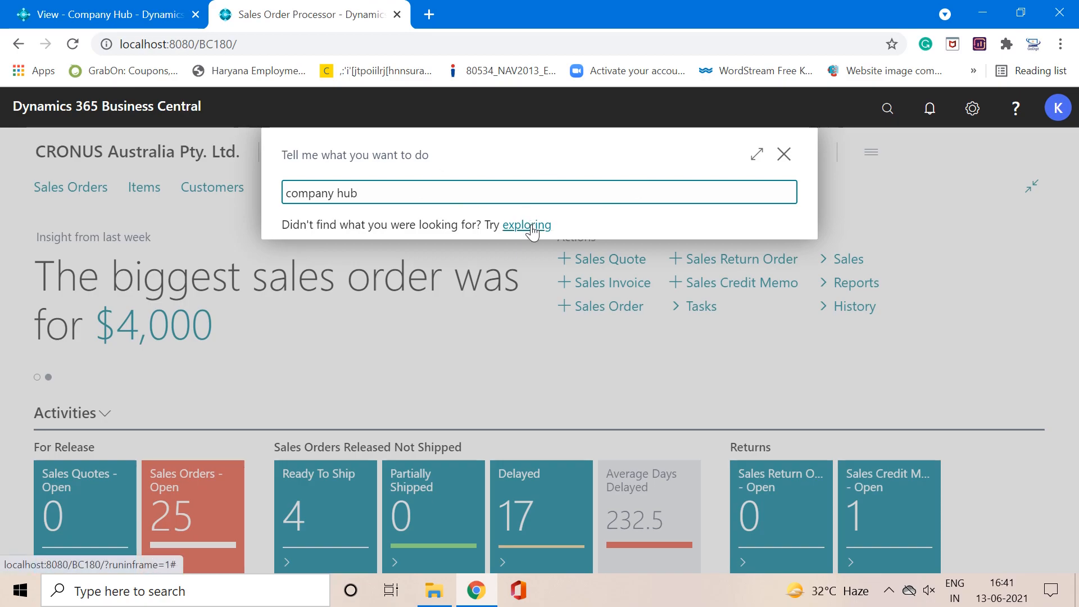
pyautogui.click(783, 155)
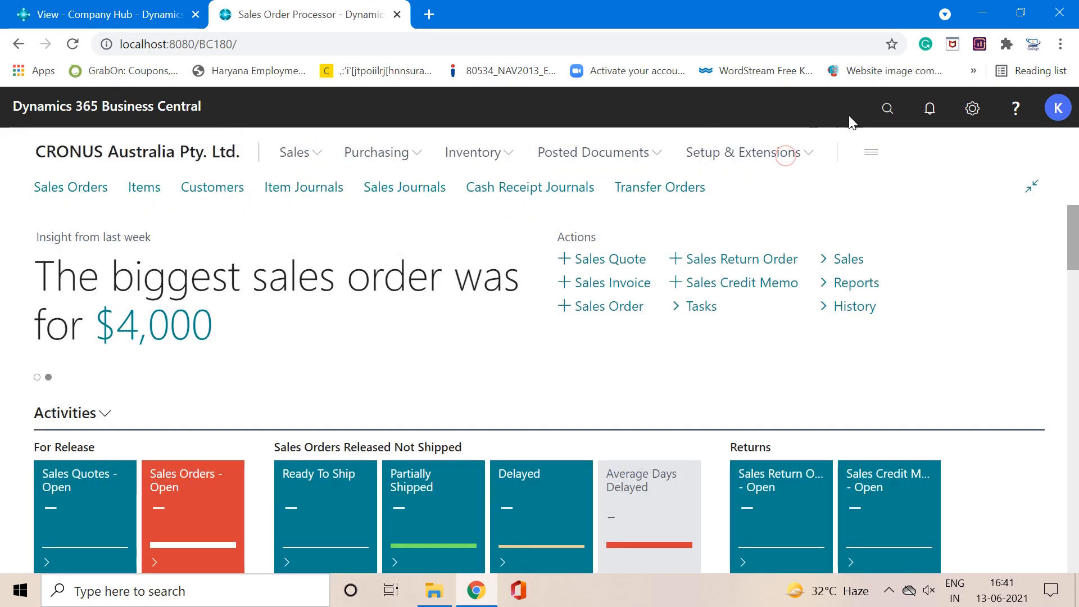
# - Search the local CRONUS Australia environment for company, look through the suggested pages for Company Hub, and close the search
pyautogui.click(888, 108)
pyautogui.write('company')
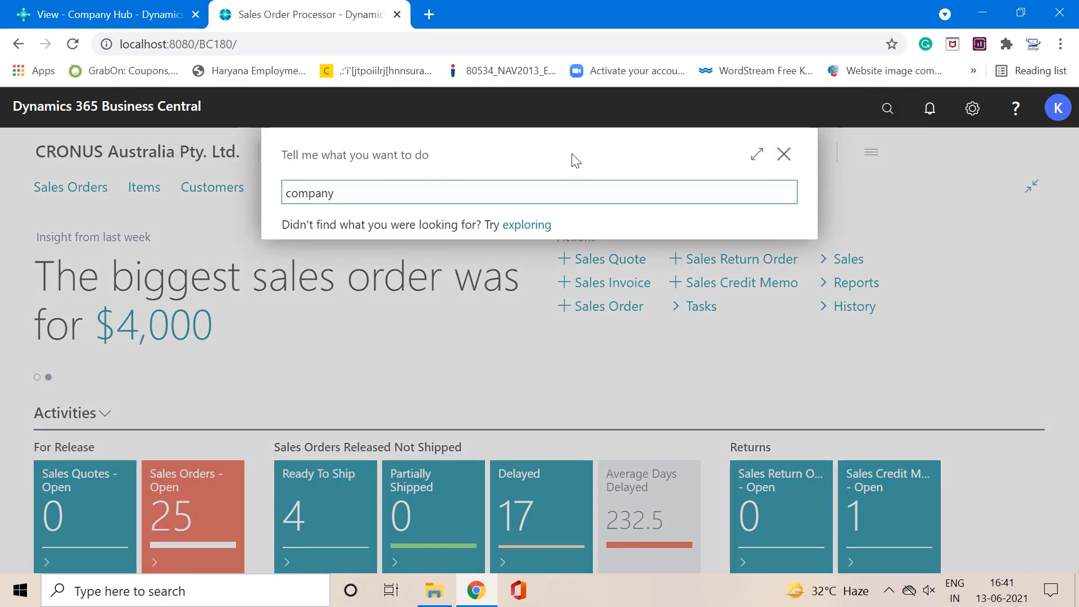
pyautogui.press('Down')
pyautogui.press('Down')
pyautogui.press('Down')
pyautogui.press('Down')
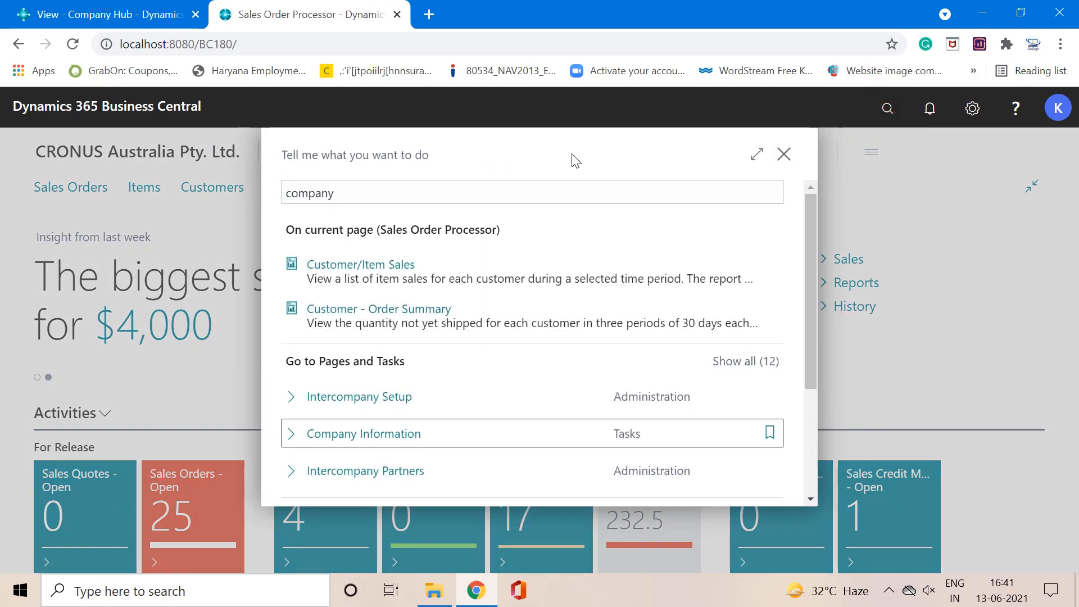
pyautogui.press('Down')
pyautogui.press('Down')
pyautogui.press('Down')
pyautogui.press('Down')
pyautogui.press('Up')
pyautogui.press('Up')
pyautogui.press('Up')
pyautogui.press('Up')
pyautogui.press('Up')
pyautogui.press('Up')
pyautogui.press('Up')
pyautogui.press('Up')
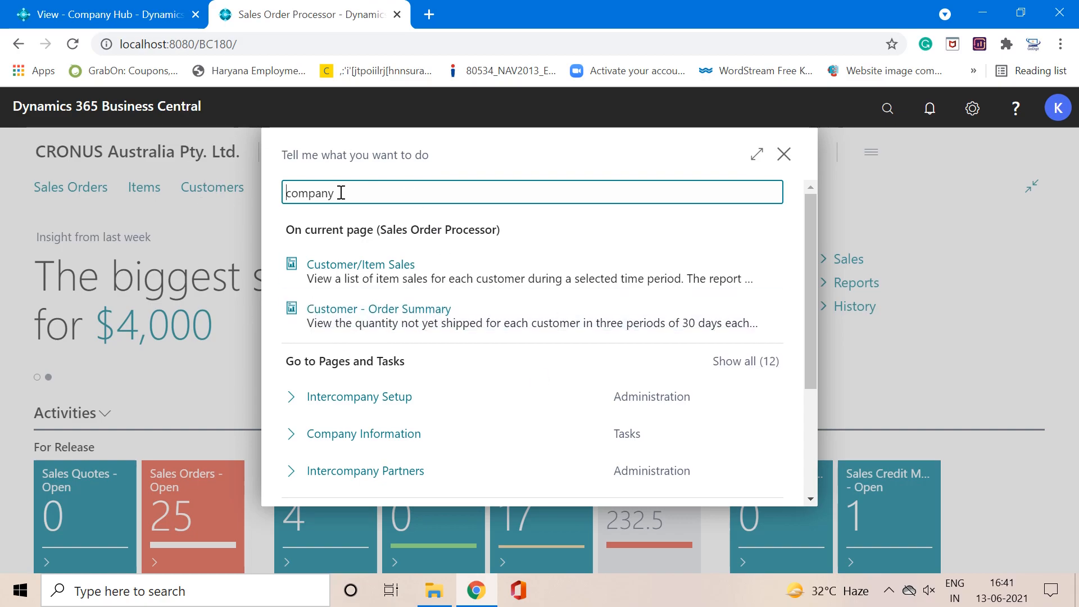
pyautogui.click(100, 16)
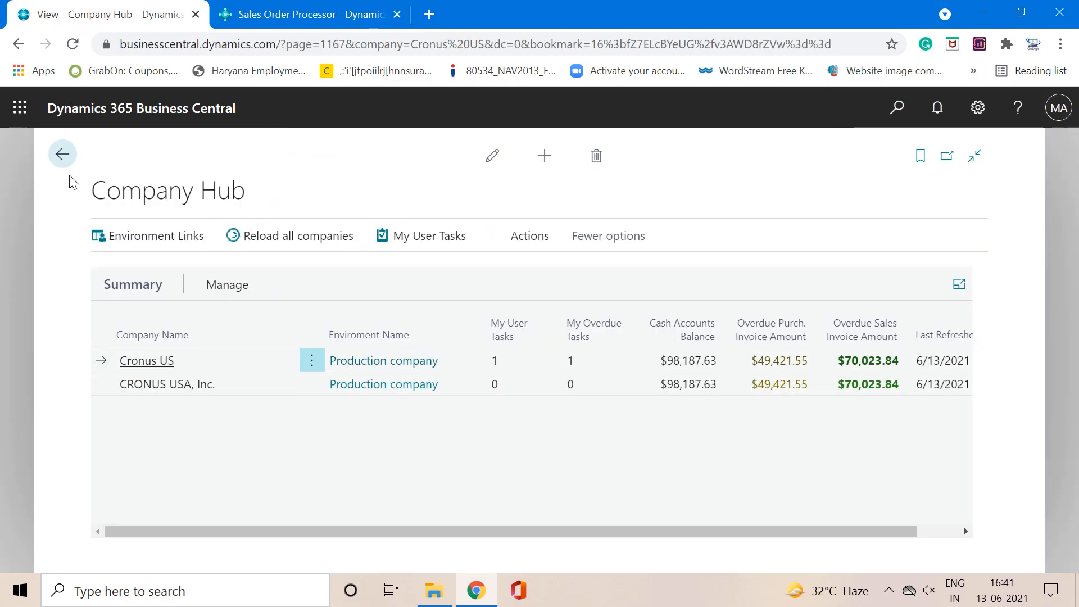
pyautogui.click(315, 12)
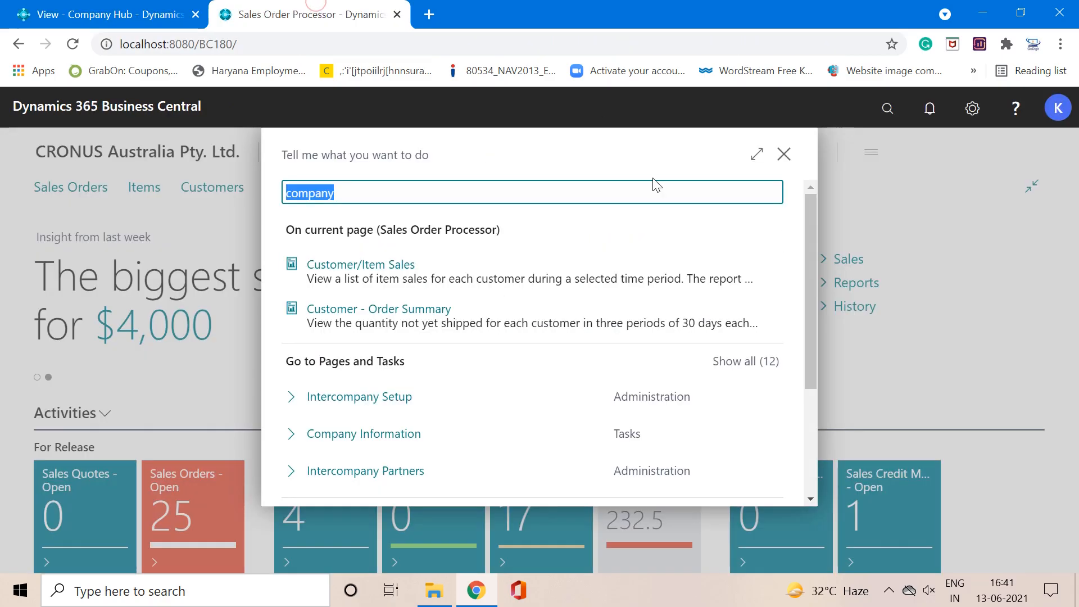
pyautogui.click(785, 164)
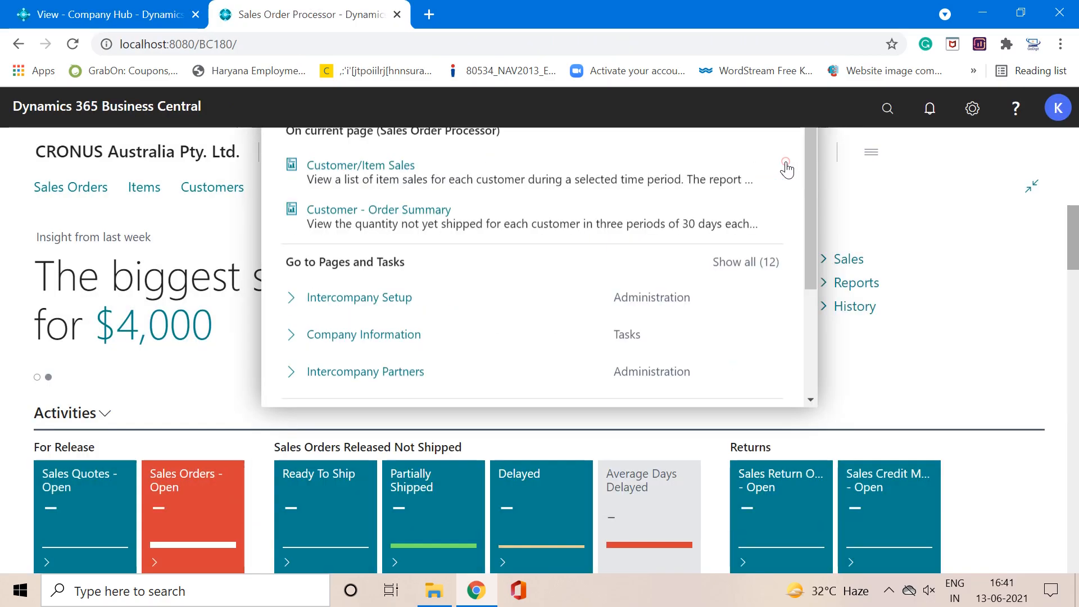
# - Examine the Company Hub summary columns, from environment name and user tasks to overdue amounts and last refresh, for both companies
pyautogui.click(134, 12)
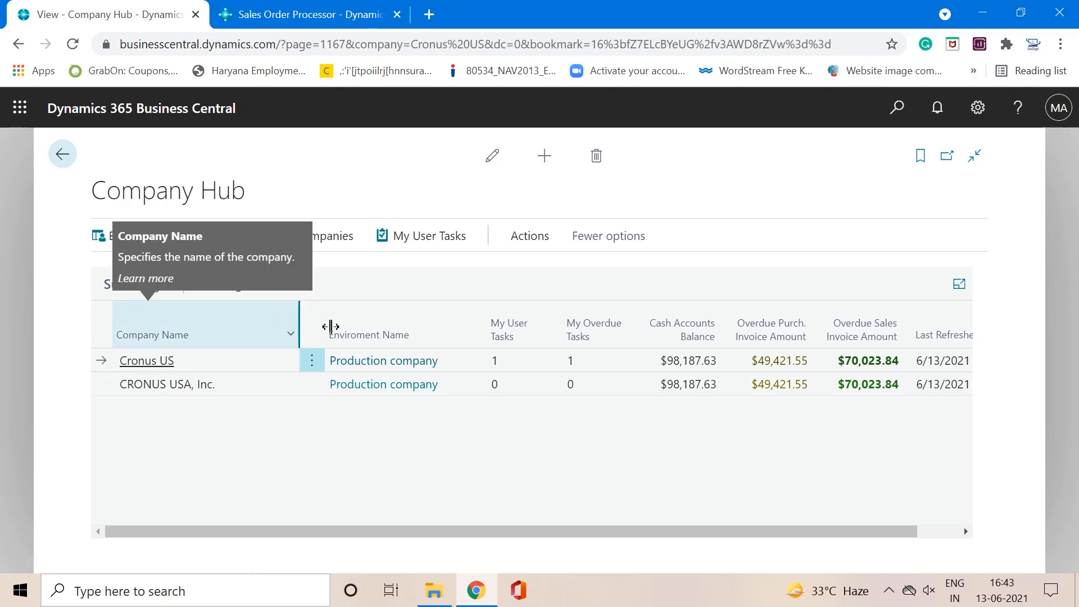
pyautogui.moveTo(666, 531); pyautogui.dragTo(752, 530)
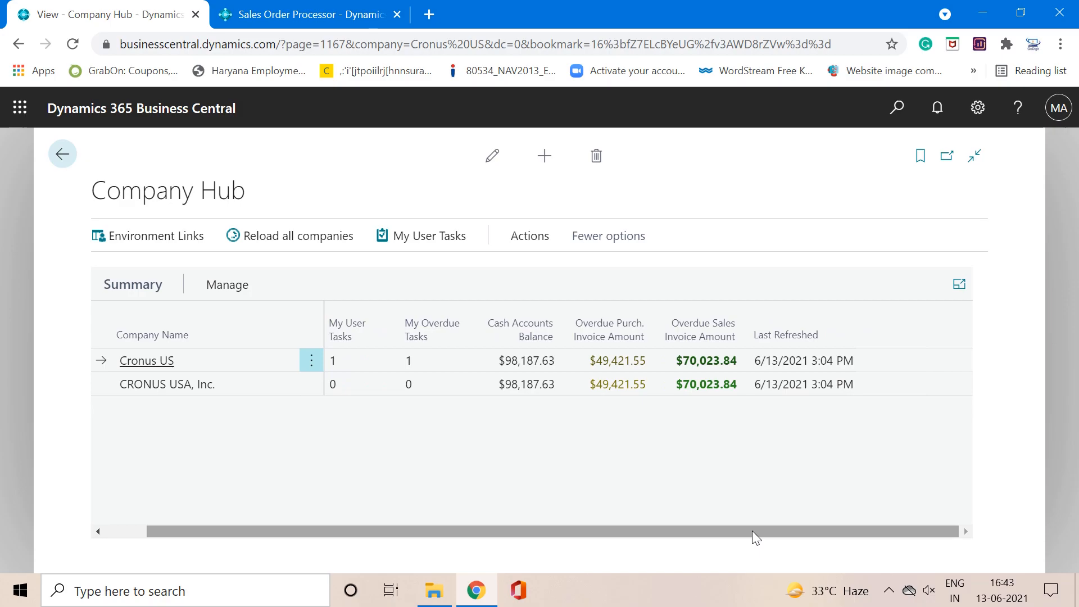
pyautogui.moveTo(750, 530); pyautogui.dragTo(666, 531)
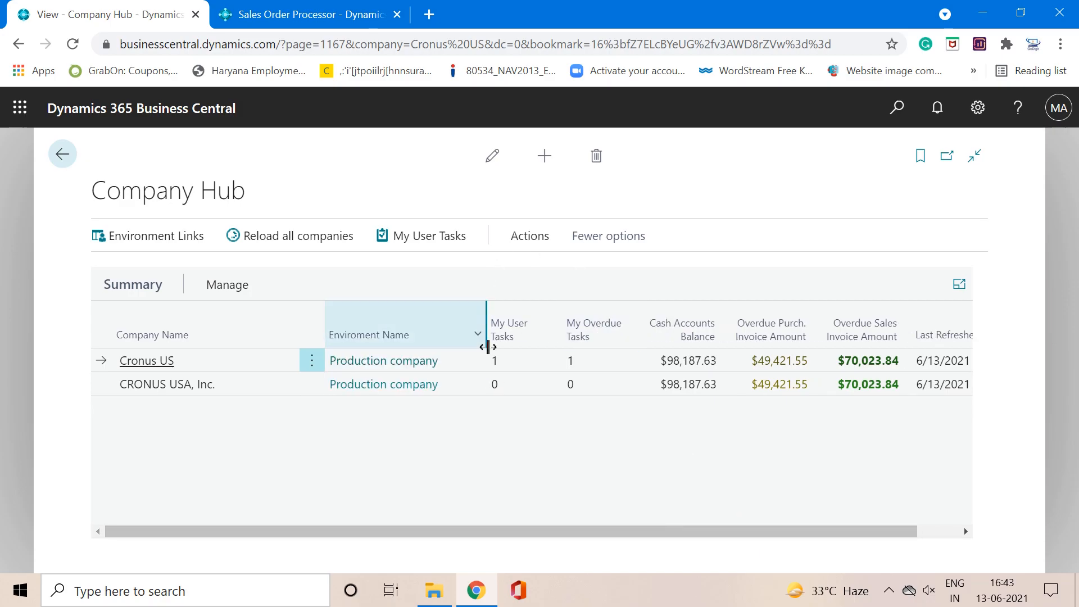
pyautogui.moveTo(537, 326)
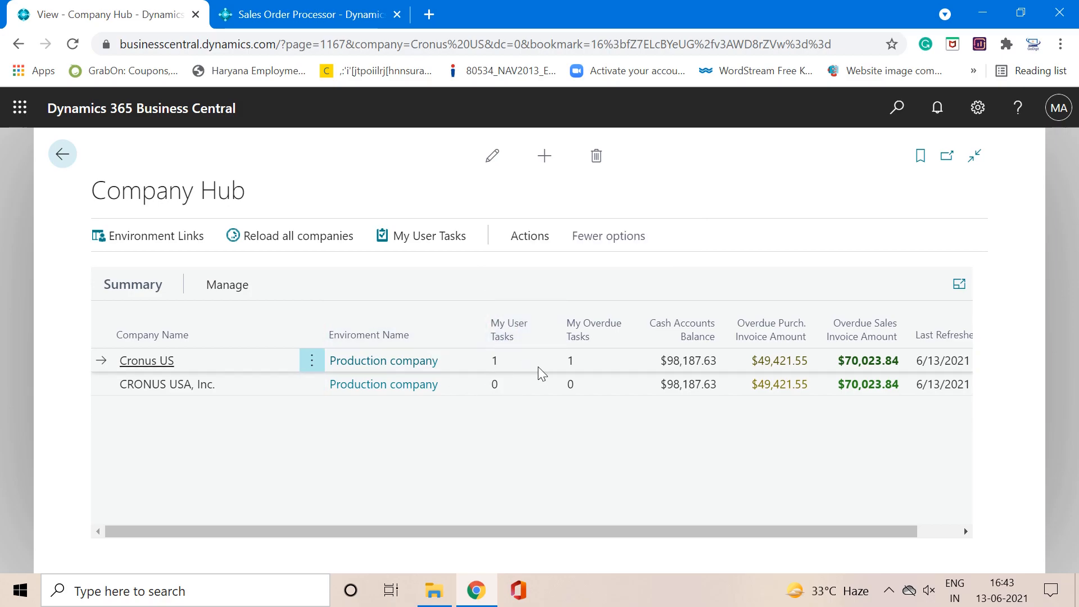
pyautogui.moveTo(679, 531); pyautogui.dragTo(783, 554)
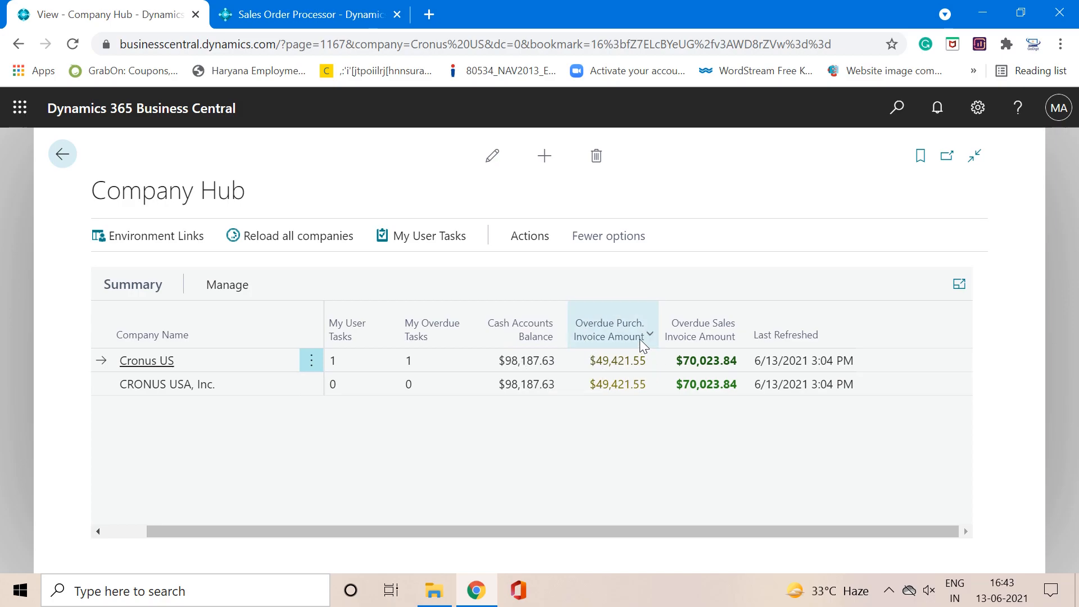
pyautogui.moveTo(643, 343)
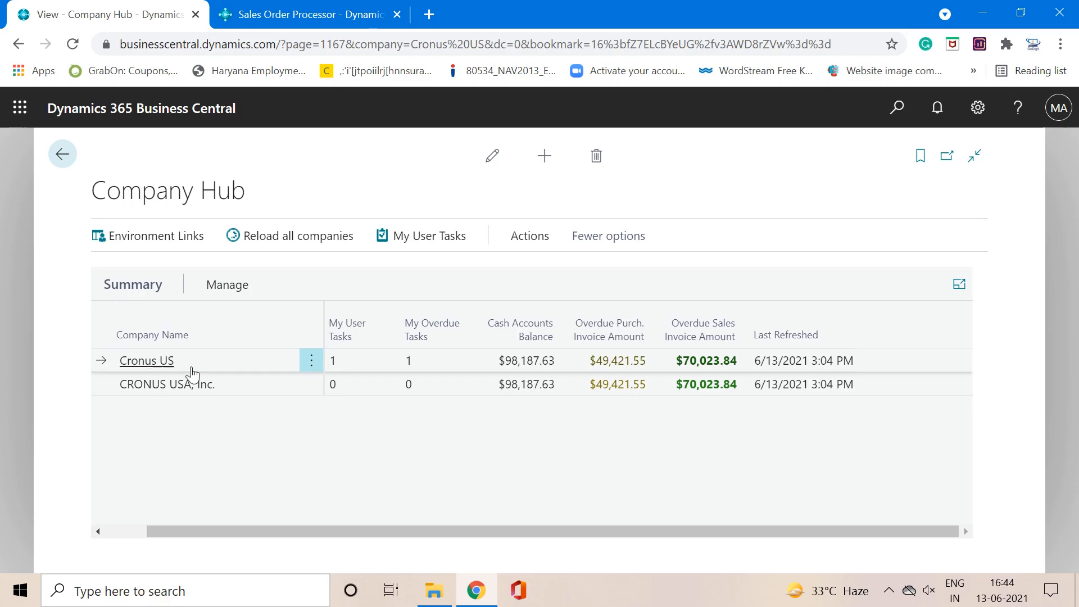
pyautogui.click(271, 386)
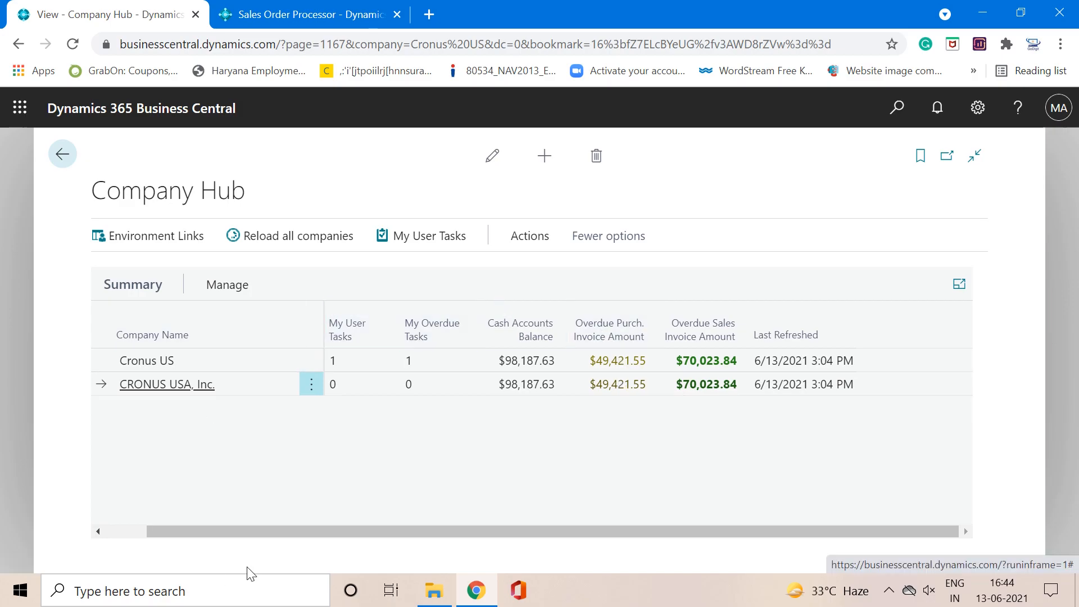
pyautogui.moveTo(265, 534); pyautogui.dragTo(197, 532)
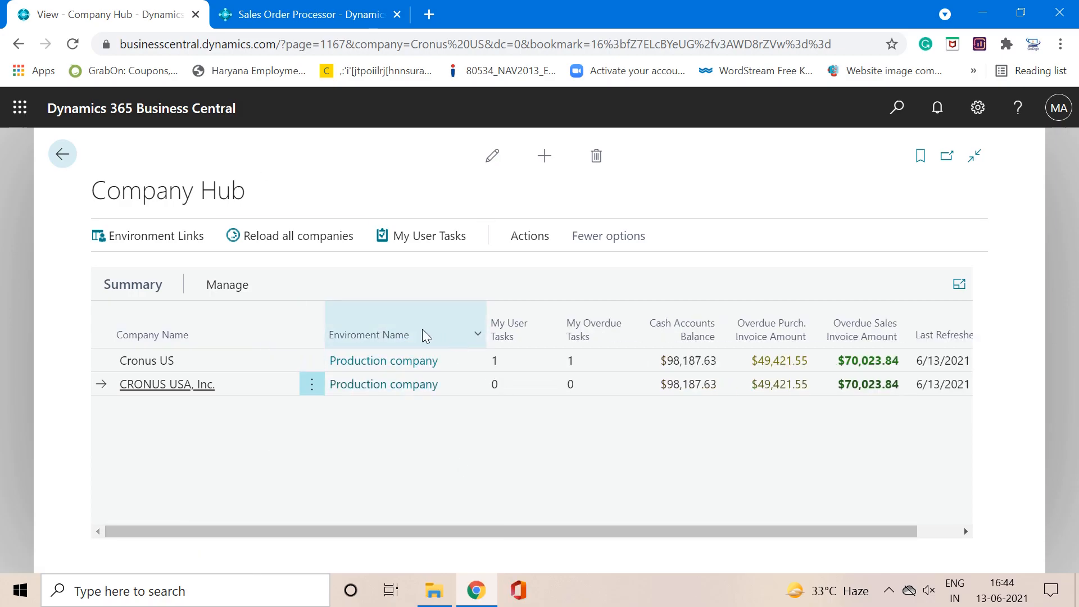
pyautogui.moveTo(418, 332)
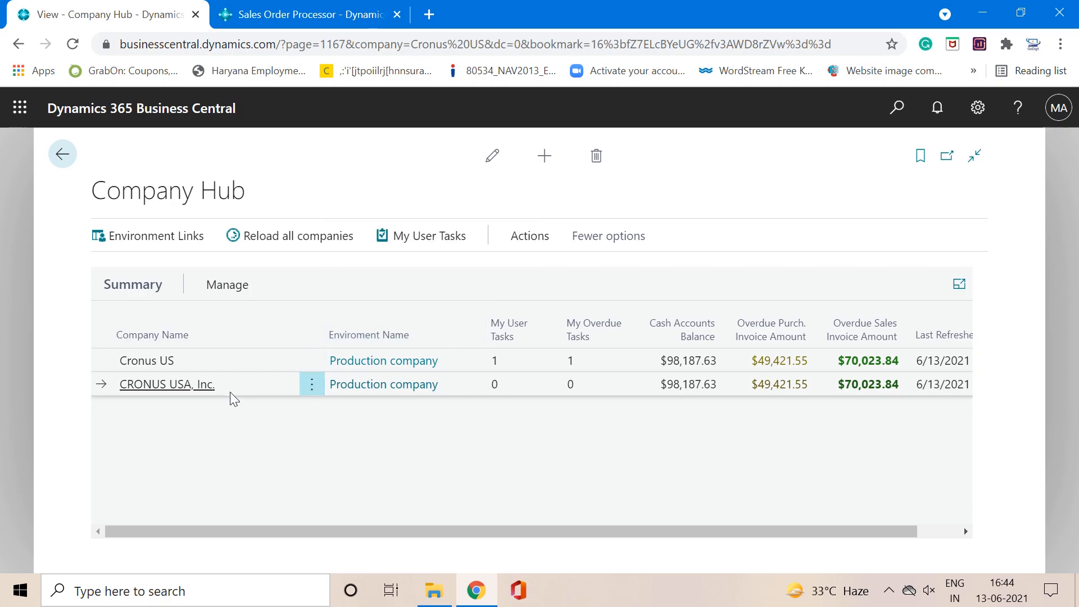
# - Go to the Cronus US company from its line in the Company Hub summary
pyautogui.click(242, 361)
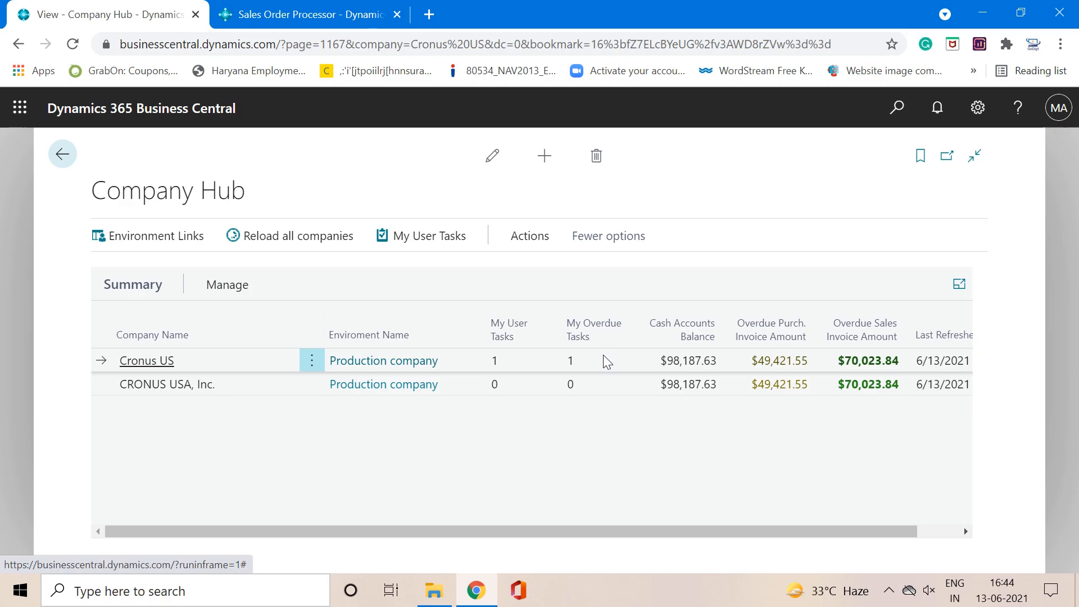
pyautogui.click(312, 360)
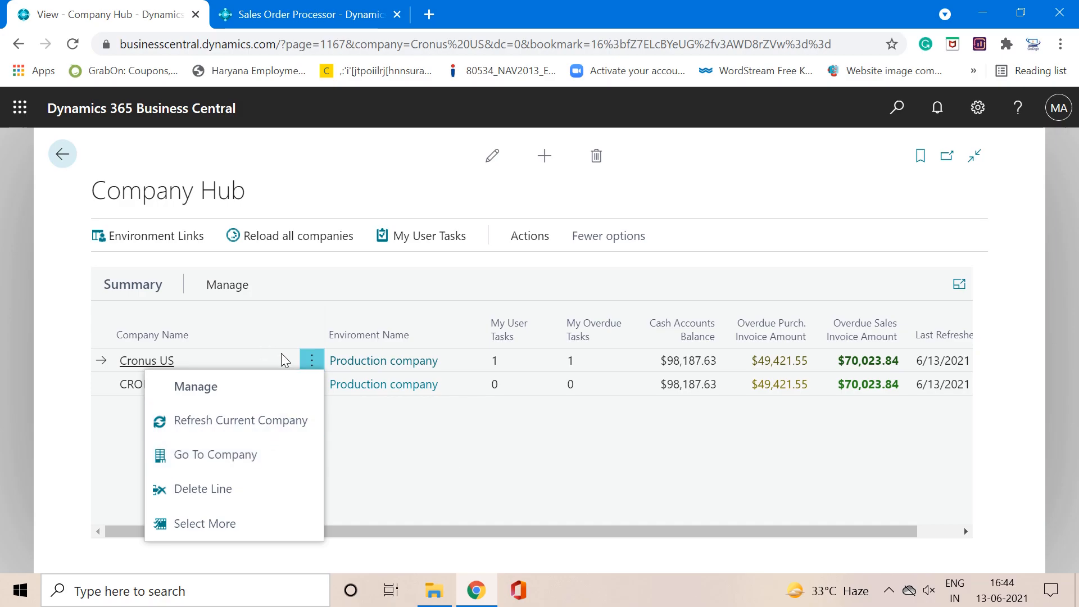
pyautogui.click(252, 466)
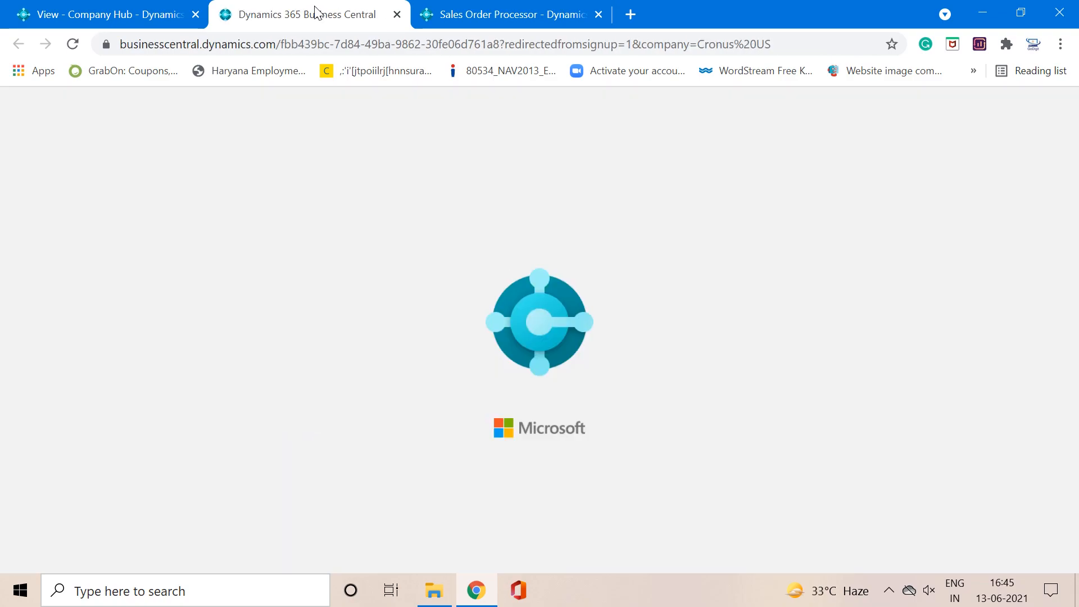
# - Return to the Company Hub and go to the CRONUS USA, Inc. company from its summary line
pyautogui.click(132, 16)
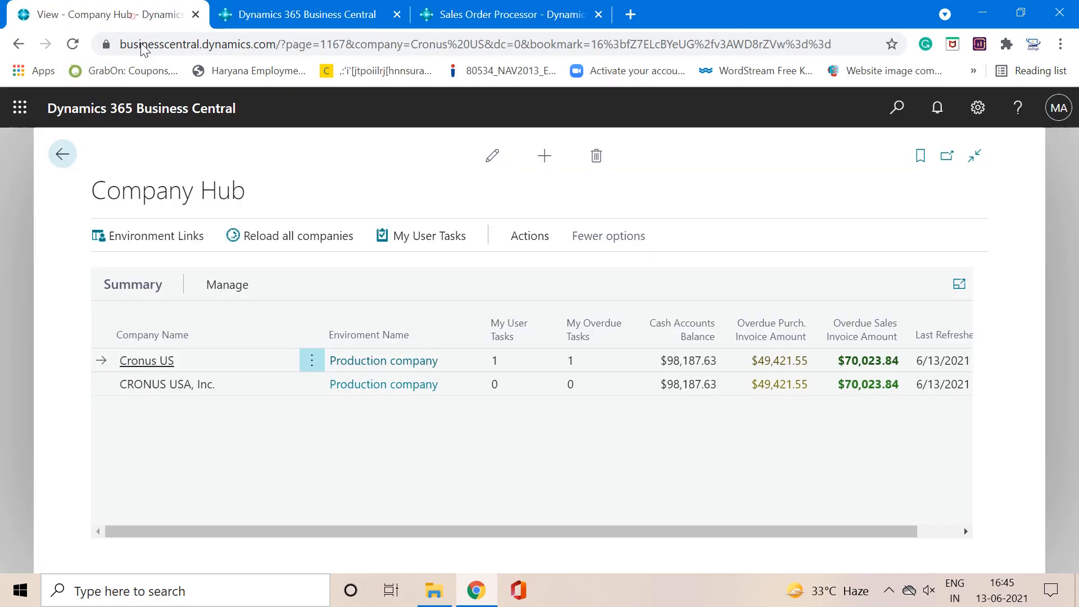
pyautogui.click(278, 387)
pyautogui.click(312, 387)
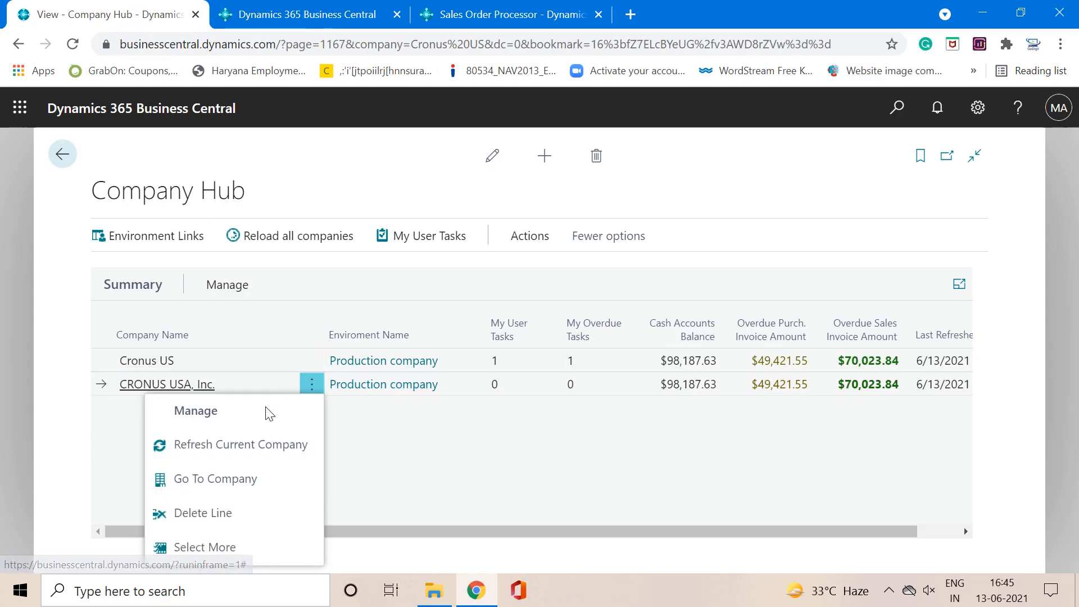
pyautogui.click(227, 485)
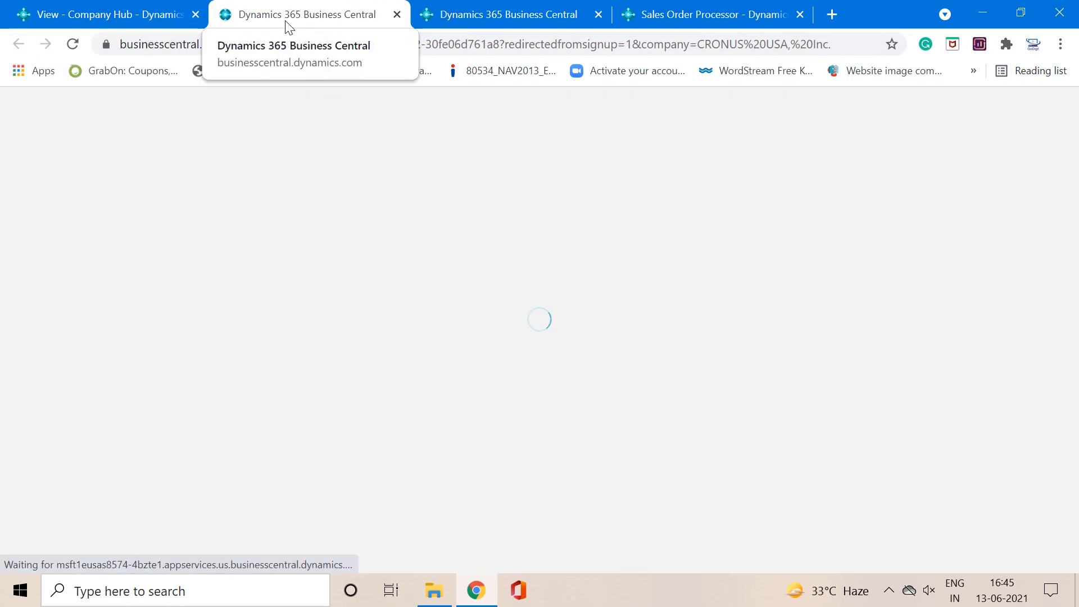
# - Check the two newly opened company pages and bring the Cronus US home page to the front
pyautogui.click(472, 14)
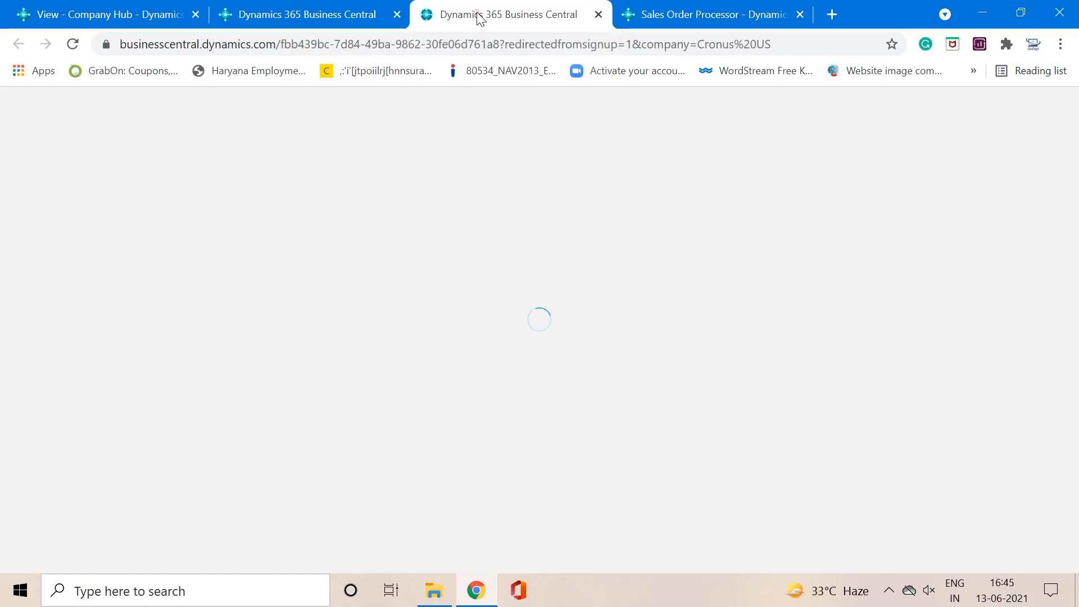
pyautogui.click(323, 16)
pyautogui.click(464, 10)
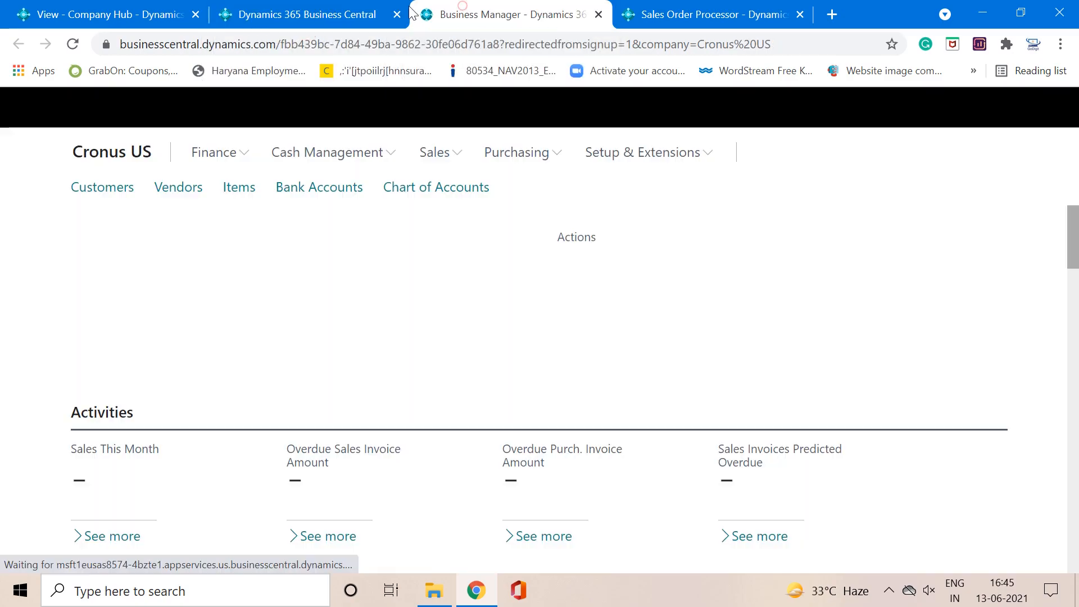
# - Compare the Cronus US home page with the CRONUS USA, Inc. home page and stay on CRONUS USA, Inc
pyautogui.click(311, 12)
pyautogui.click(445, 16)
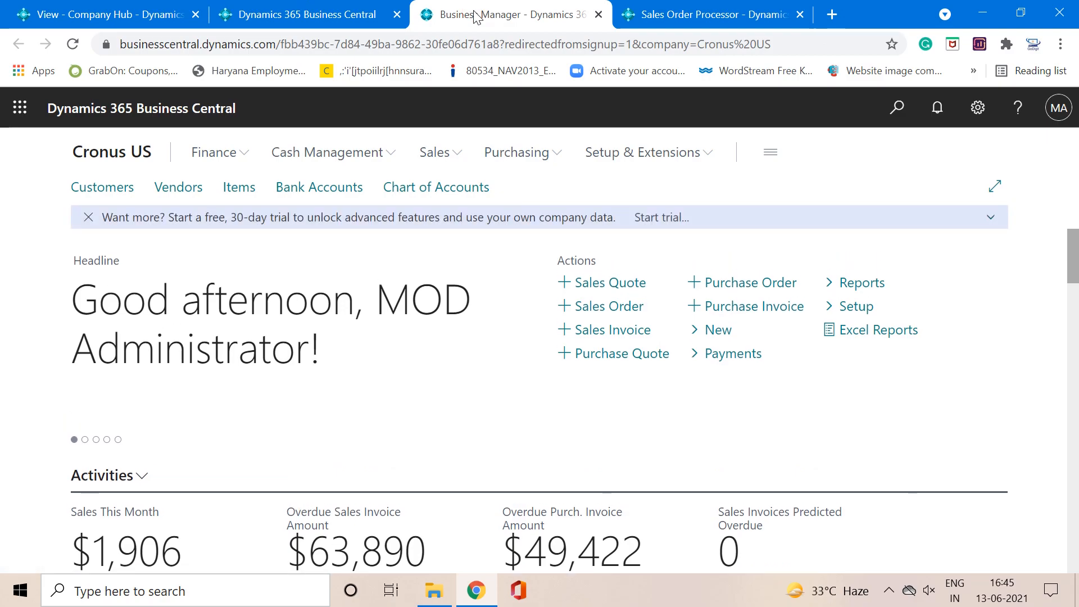
pyautogui.click(170, 18)
pyautogui.click(319, 25)
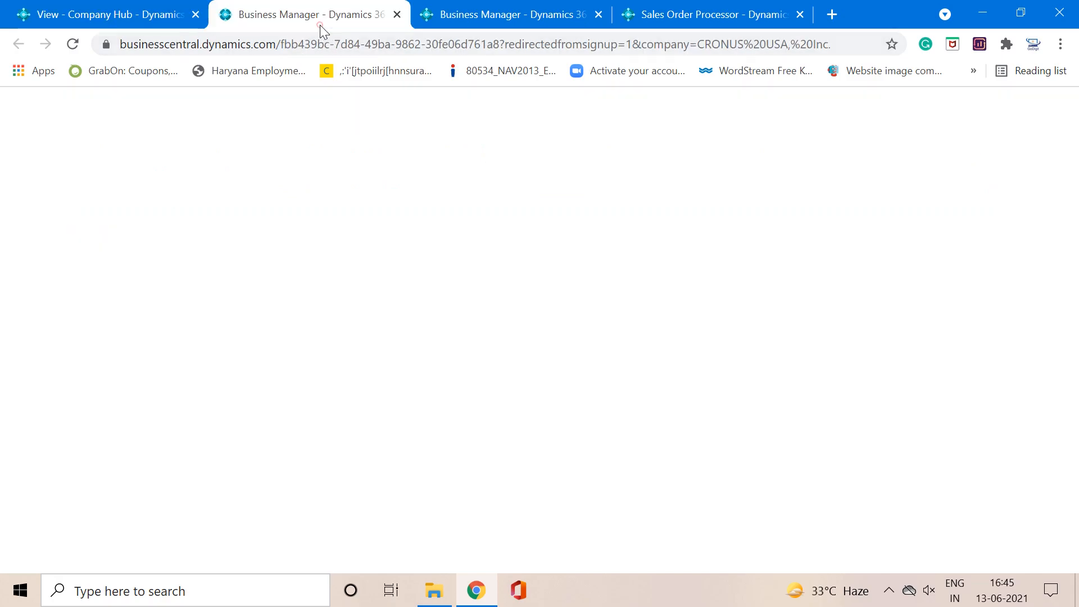
# - Check the list of allowed companies in My Settings for CRONUS USA, Inc. without choosing another company
pyautogui.click(977, 107)
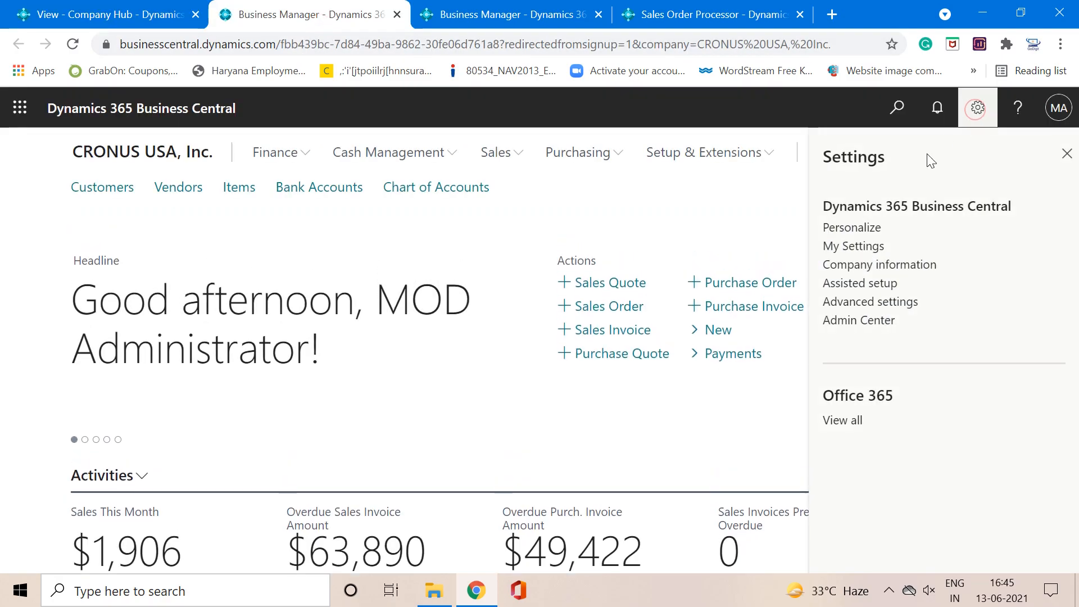
pyautogui.click(860, 246)
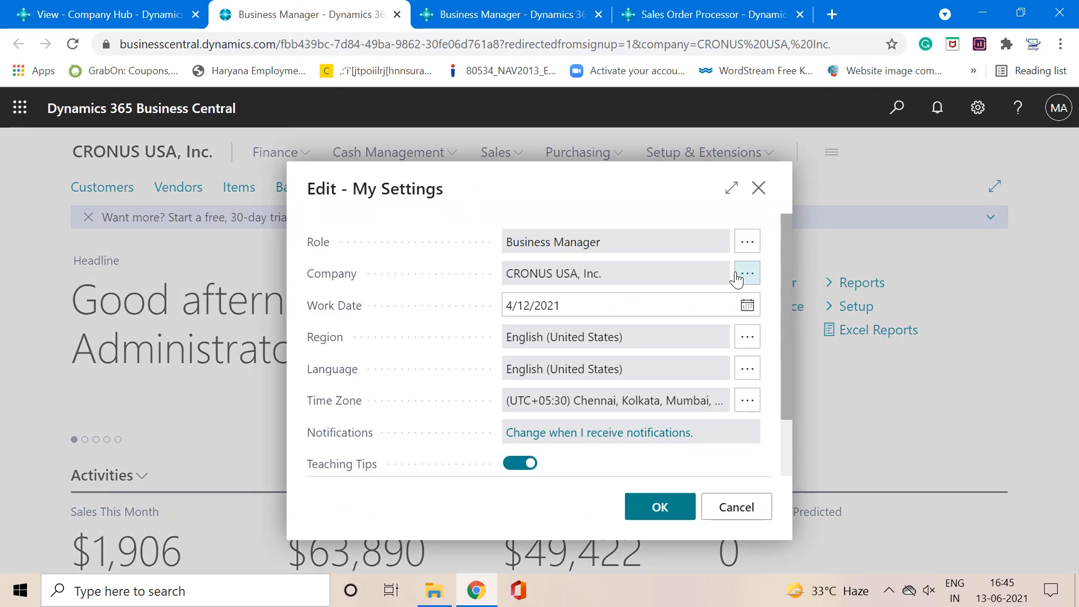
pyautogui.click(737, 277)
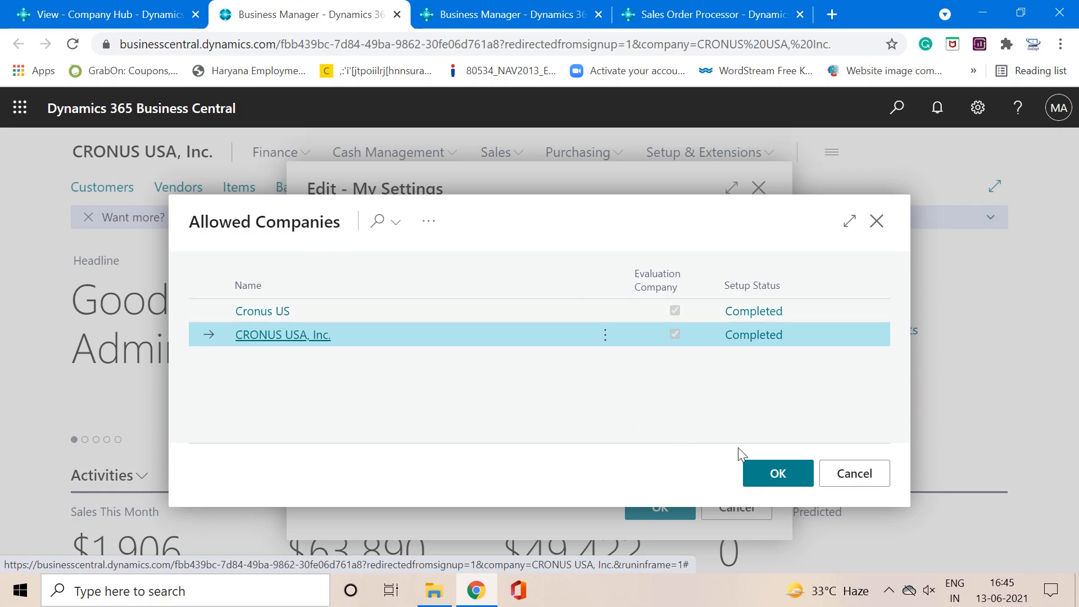
pyautogui.click(854, 480)
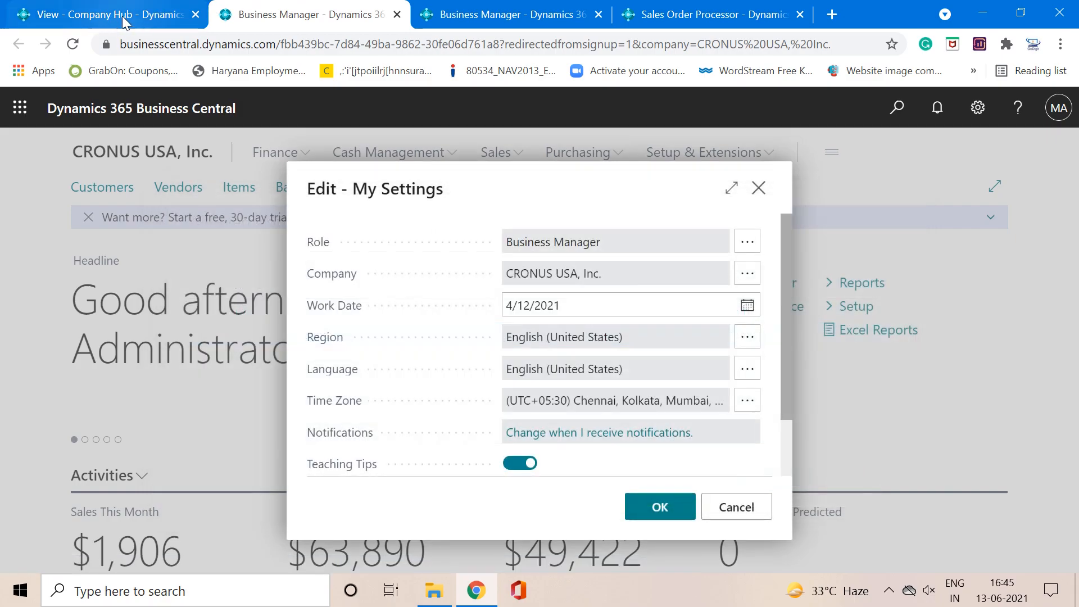
# - Go back to the Company Hub and delete the BCPROD environment link named Production company
pyautogui.click(123, 16)
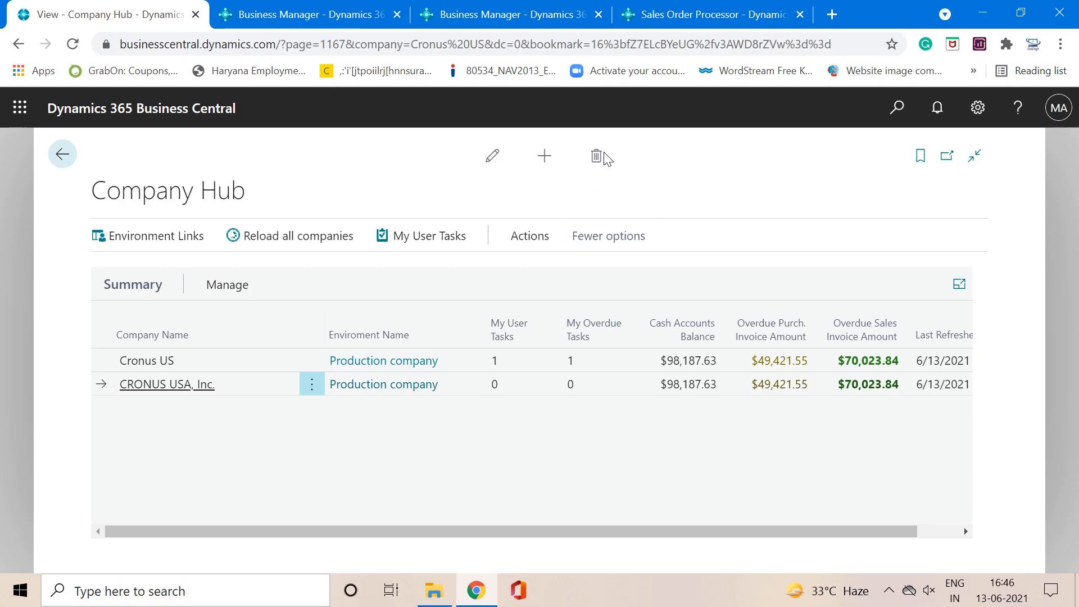
pyautogui.click(121, 247)
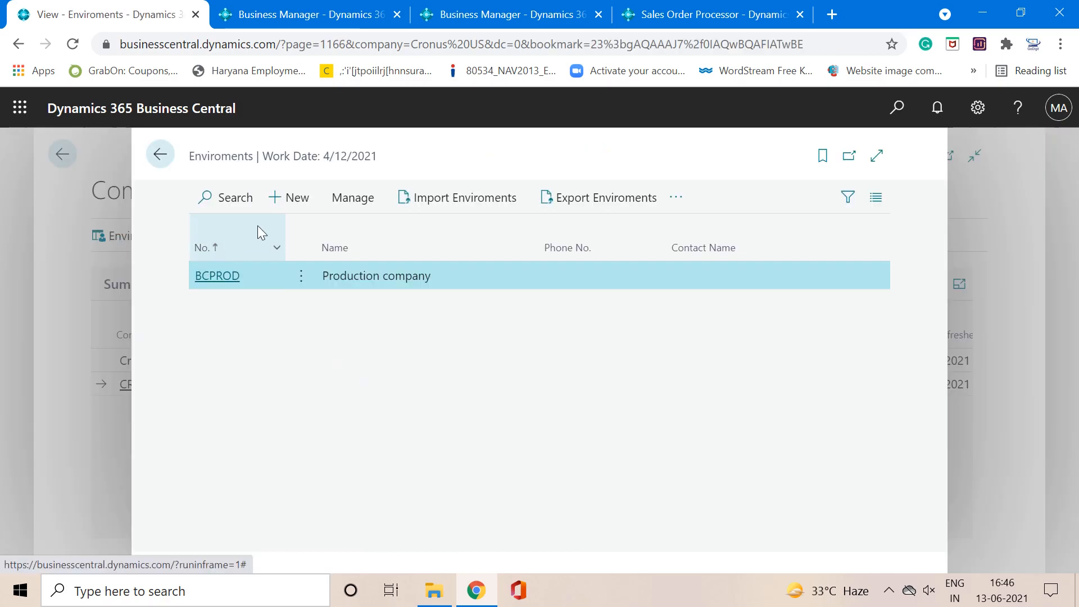
pyautogui.click(302, 276)
pyautogui.click(264, 373)
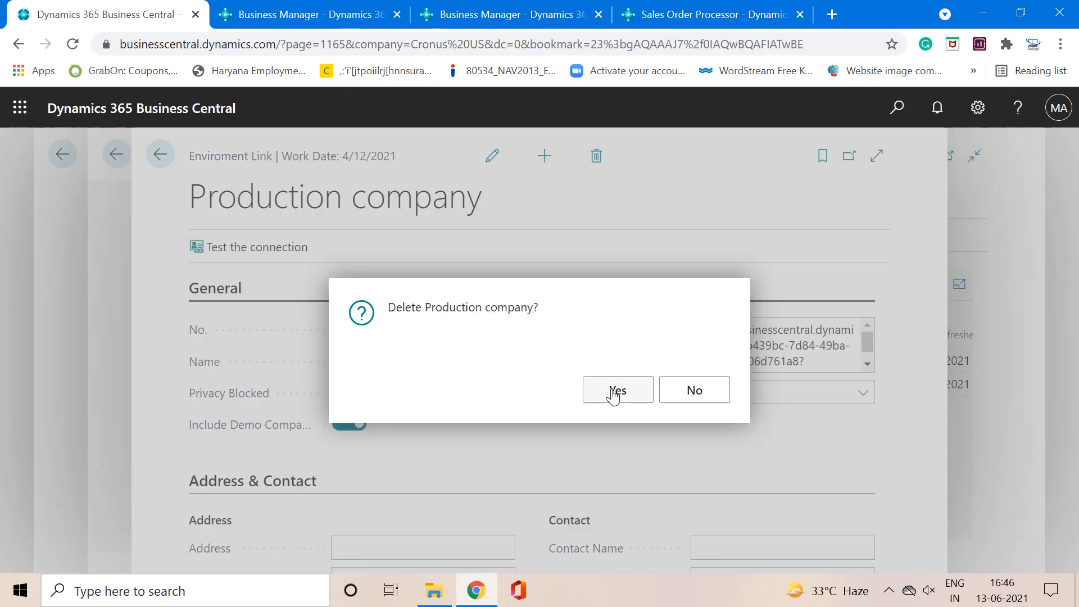
pyautogui.click(614, 394)
pyautogui.click(160, 154)
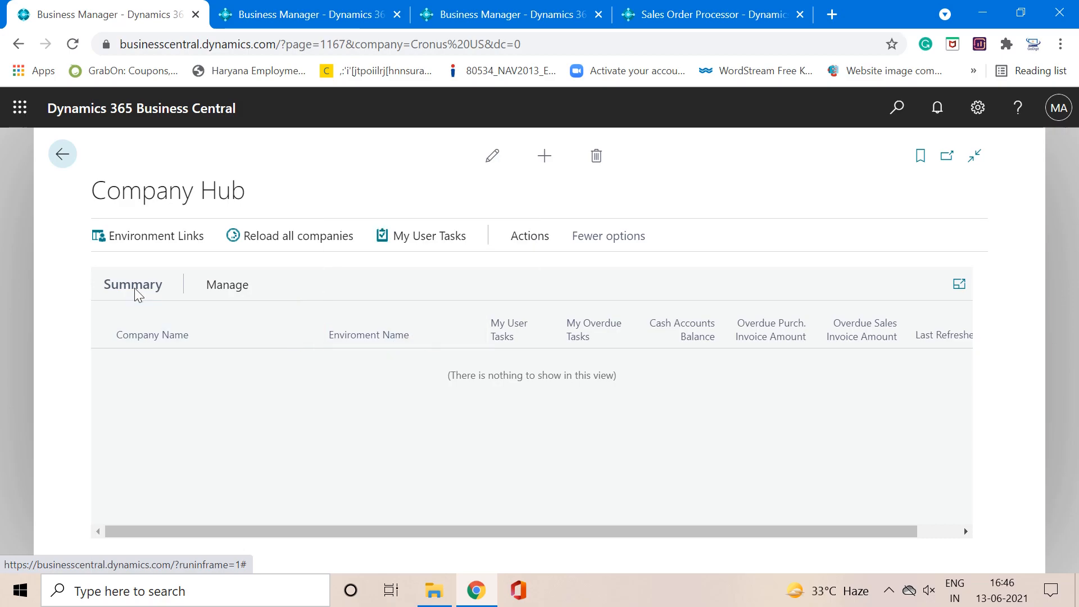
# - Create a new environment link with the number T01 and the name D365 BC Production
pyautogui.click(160, 242)
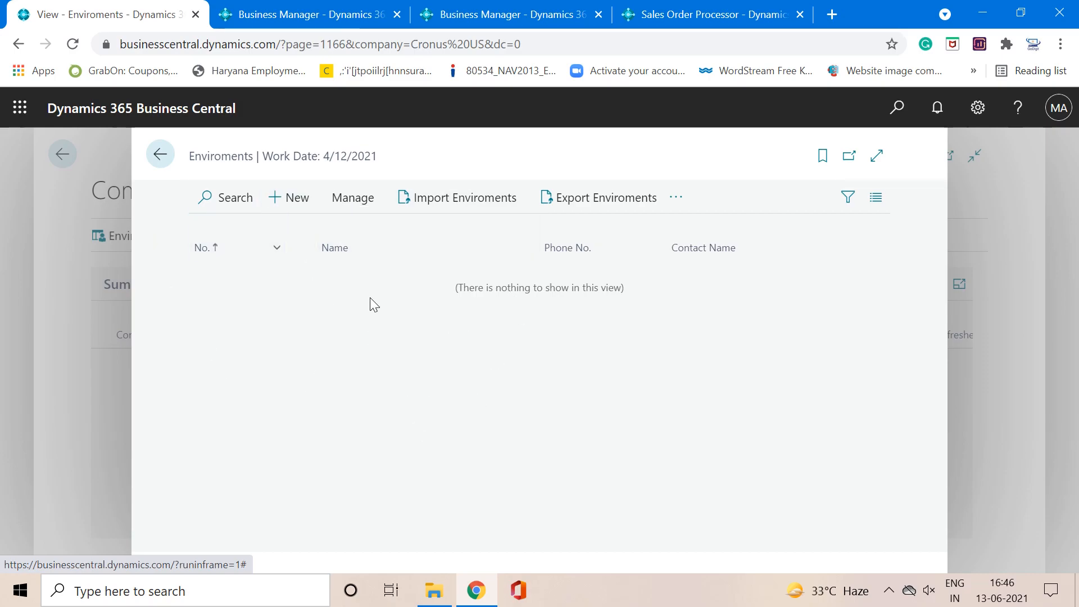
pyautogui.click(293, 199)
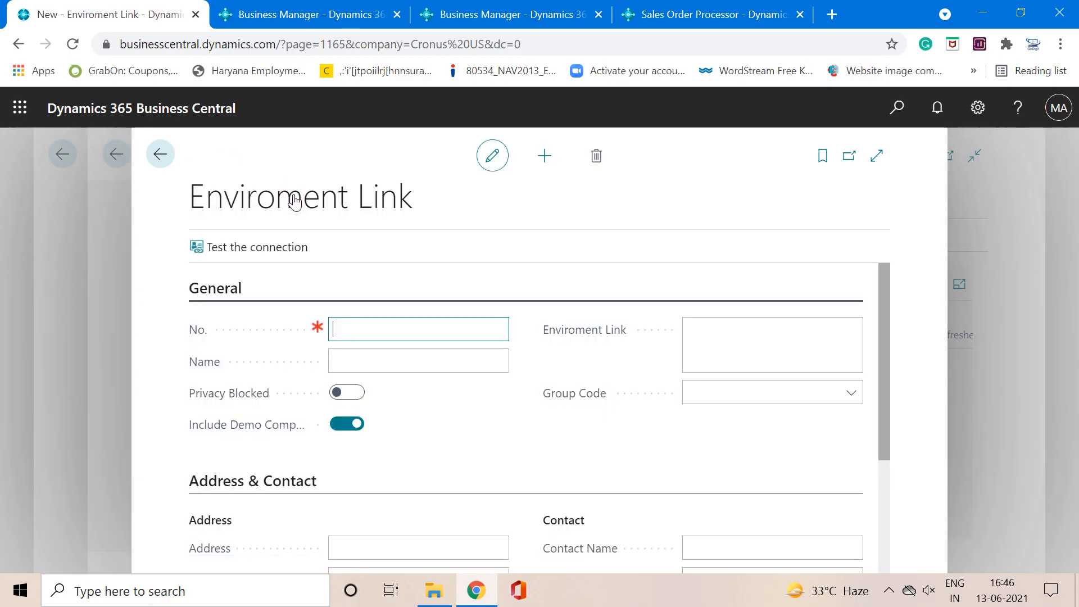
pyautogui.click(388, 323)
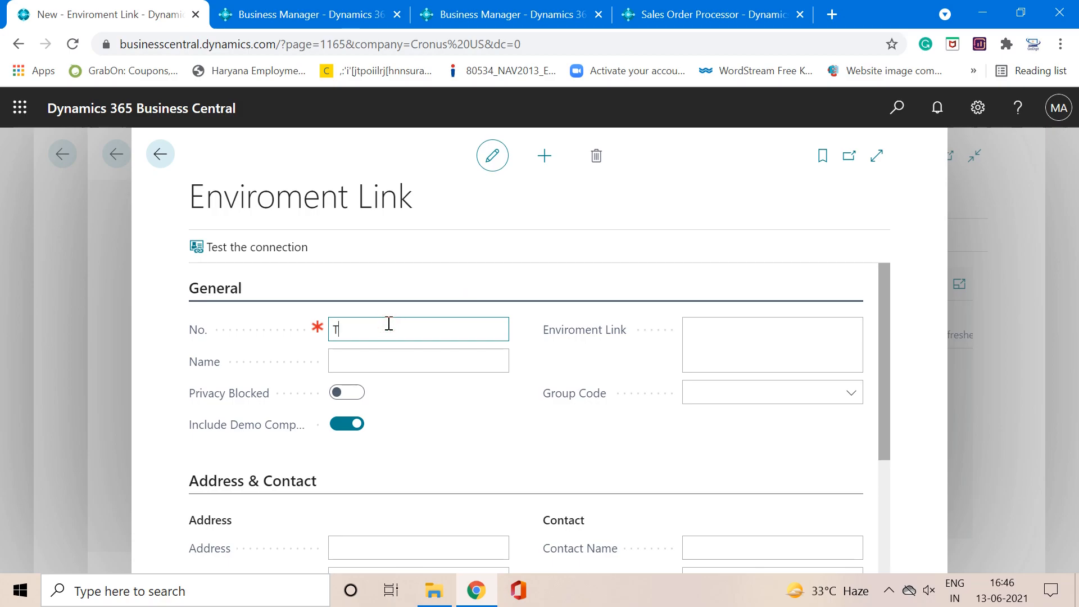
pyautogui.press('Tab')
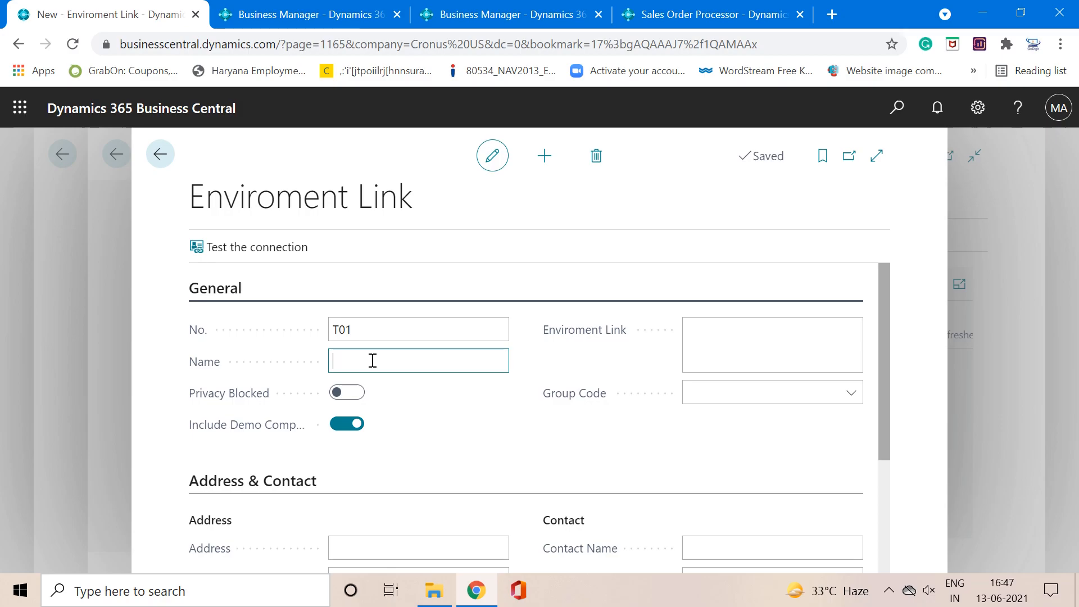
pyautogui.press('BackSpace')
pyautogui.press('BackSpace')
pyautogui.write('D365 BC Production')
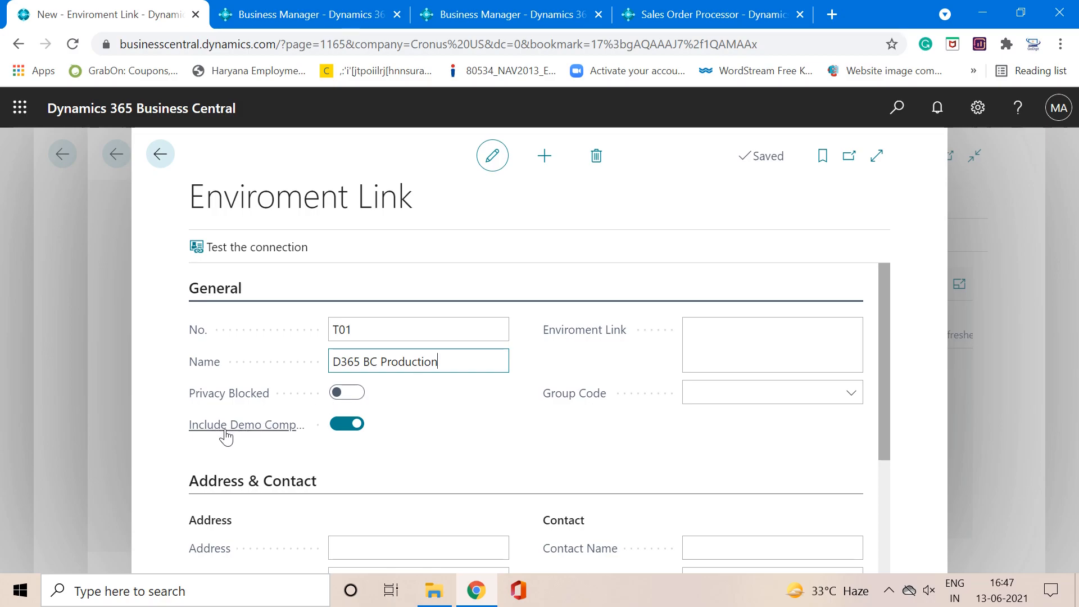
pyautogui.moveTo(247, 436)
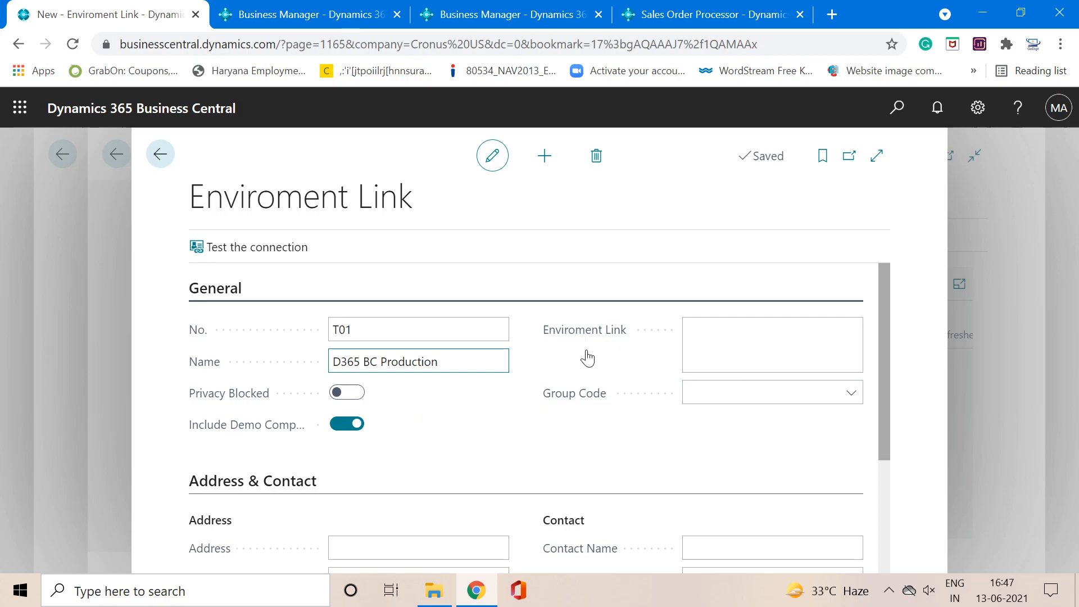
pyautogui.moveTo(558, 352)
pyautogui.click(701, 330)
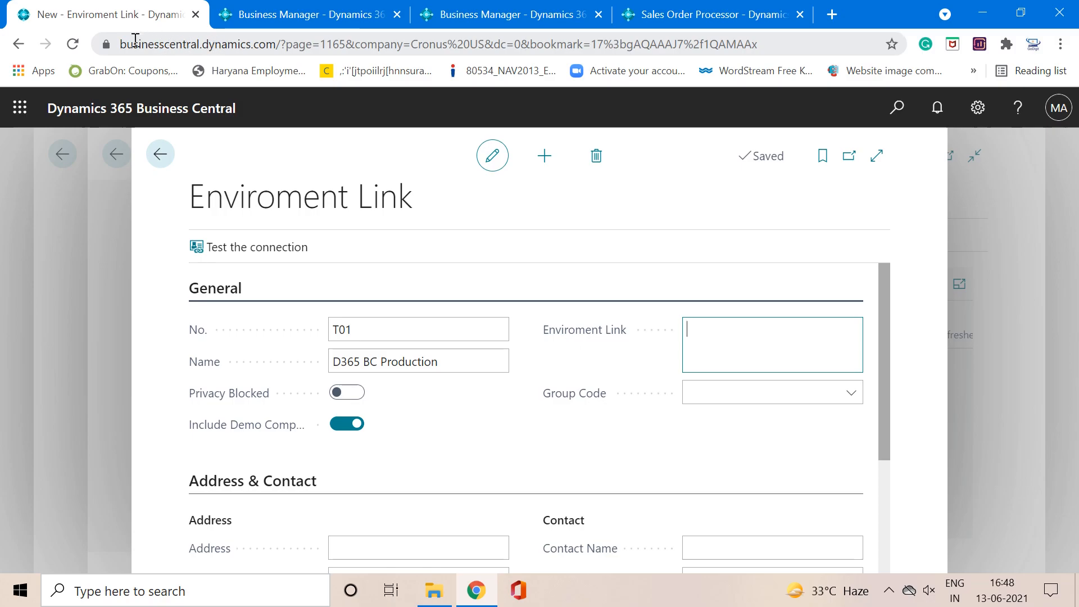
pyautogui.moveTo(121, 43); pyautogui.dragTo(315, 48)
pyautogui.hotkey('ctrl', 'c')
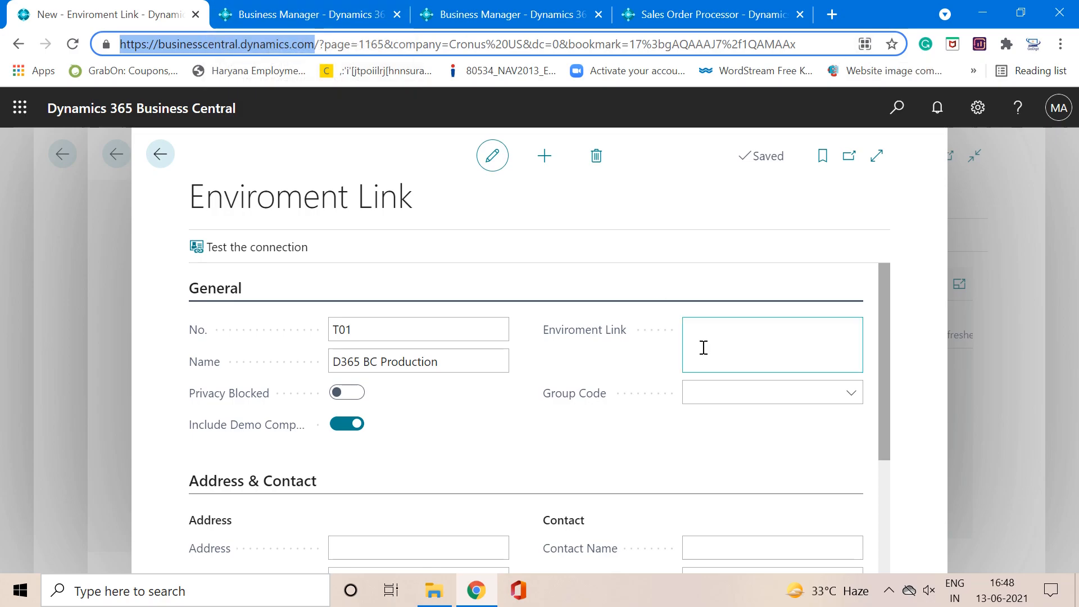
pyautogui.click(723, 336)
pyautogui.hotkey('ctrl', 'v')
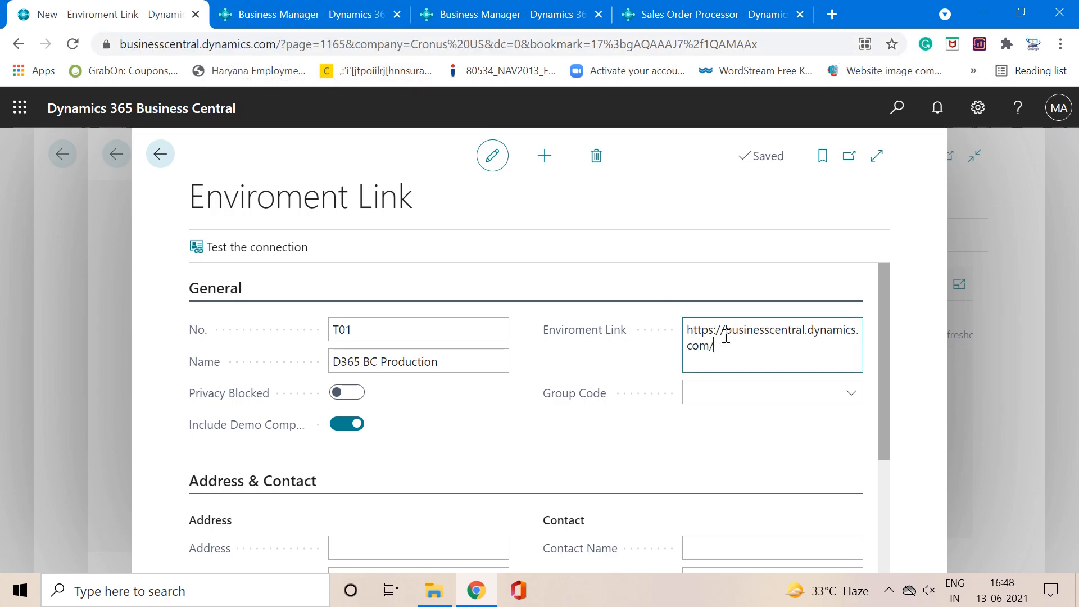
pyautogui.press('Tab')
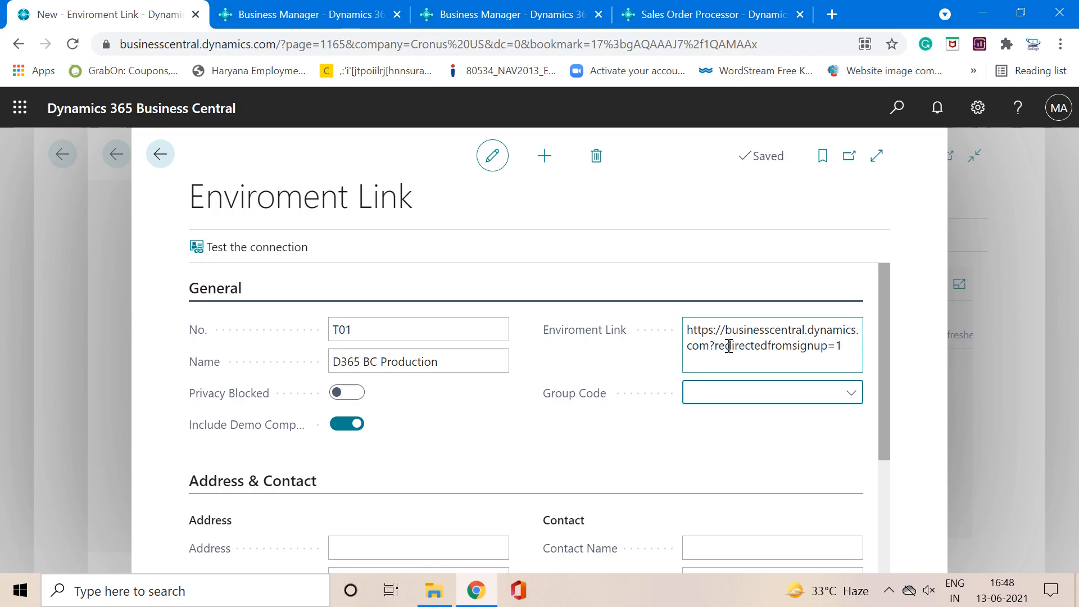
# - Review the redirectedfromsignup=1 part of the environment link and test the connection of the T01 record
pyautogui.moveTo(715, 346); pyautogui.dragTo(842, 345)
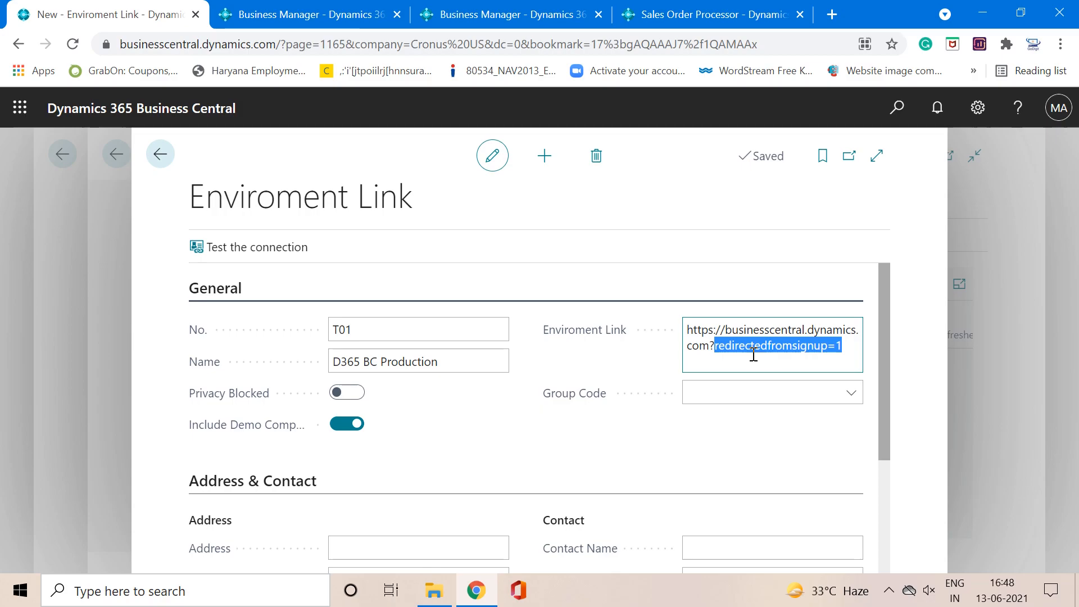
pyautogui.click(275, 255)
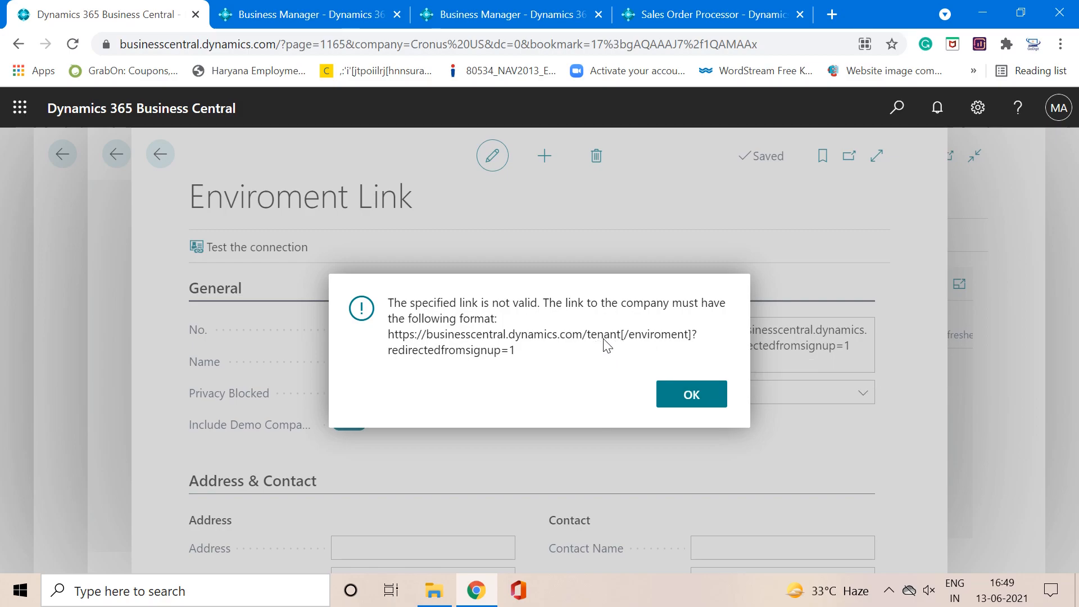
pyautogui.click(695, 398)
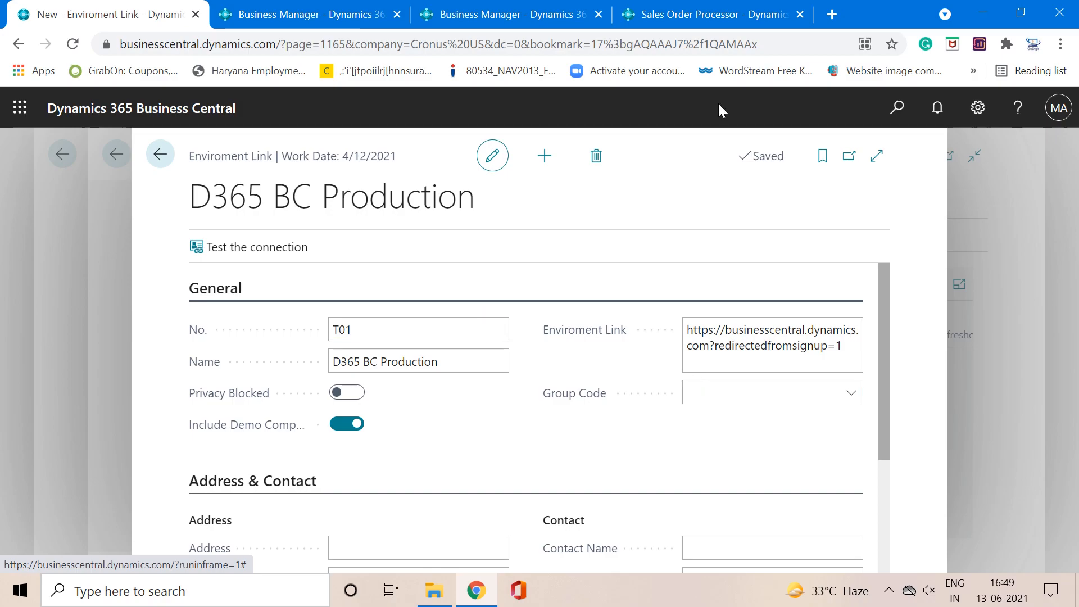
# - Open the Help and Support page and copy the Azure AD tenant and environment line from its Troubleshooting section
pyautogui.click(1018, 110)
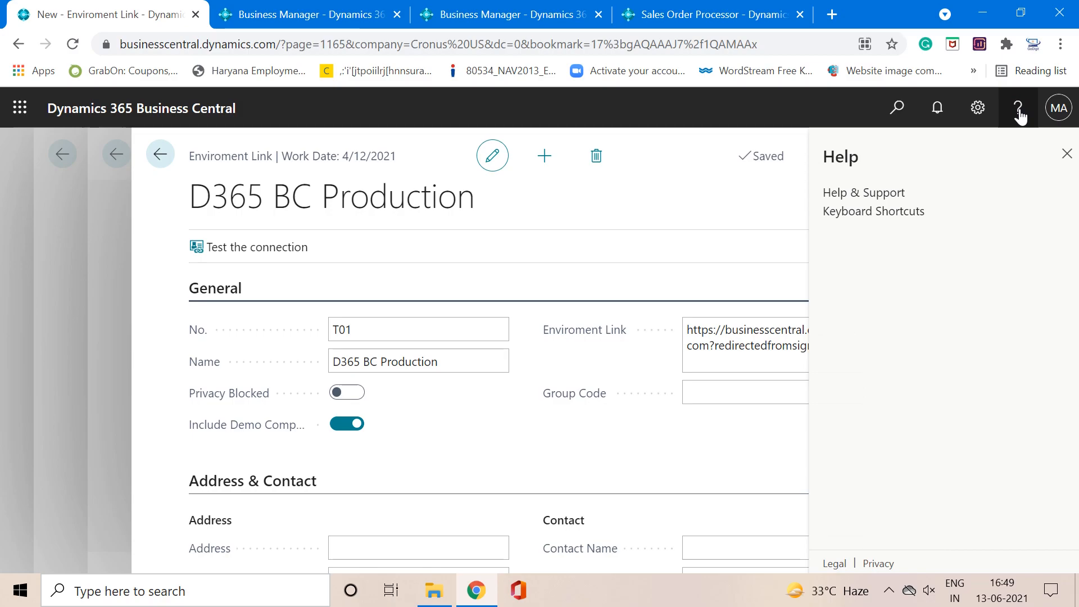
pyautogui.click(874, 193)
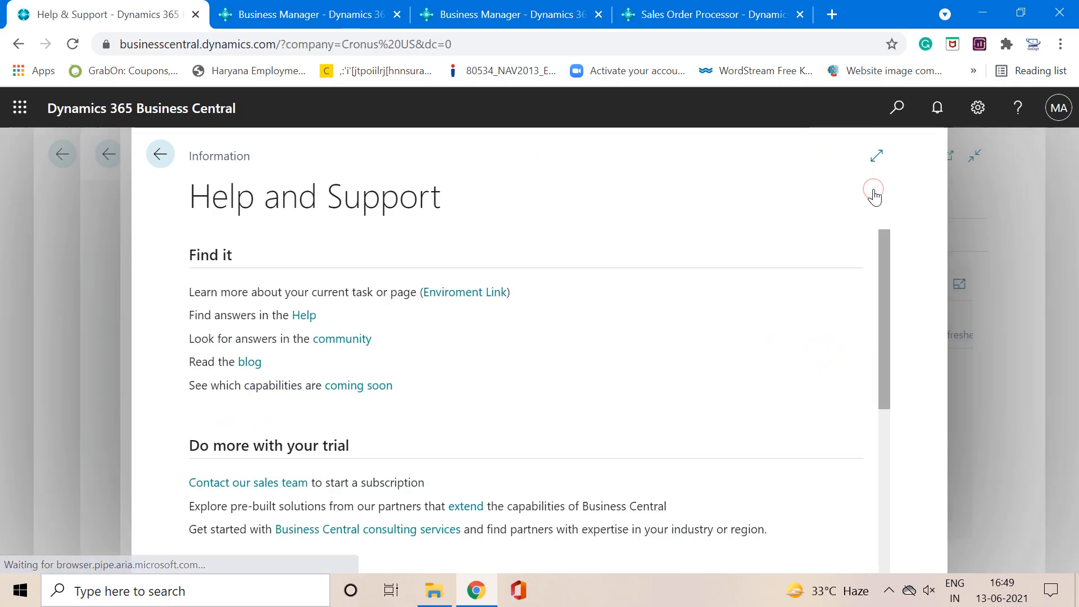
pyautogui.scroll(-5, 616, 315)
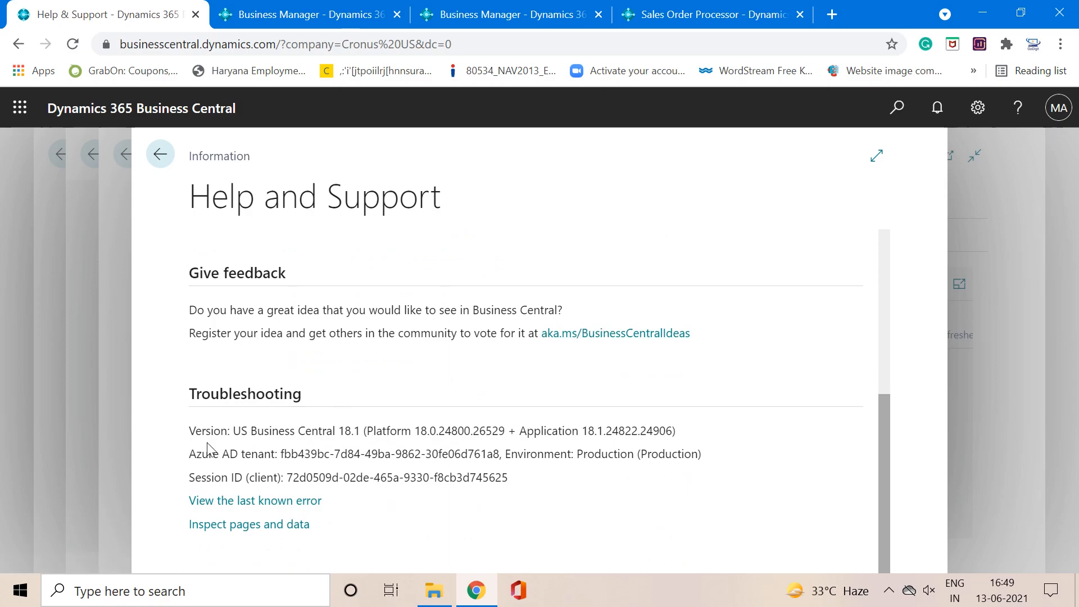
pyautogui.moveTo(187, 452); pyautogui.dragTo(700, 460)
pyautogui.click(263, 452)
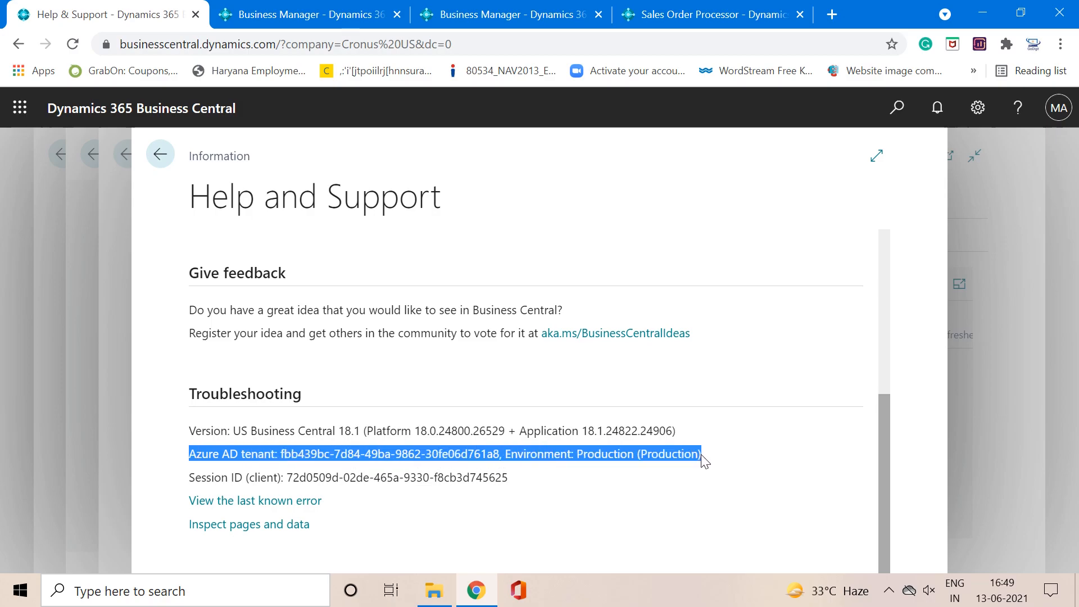
# - Paste the tenant line into a new Notepad document and copy only the Azure AD tenant ID from it
pyautogui.press('super+r')
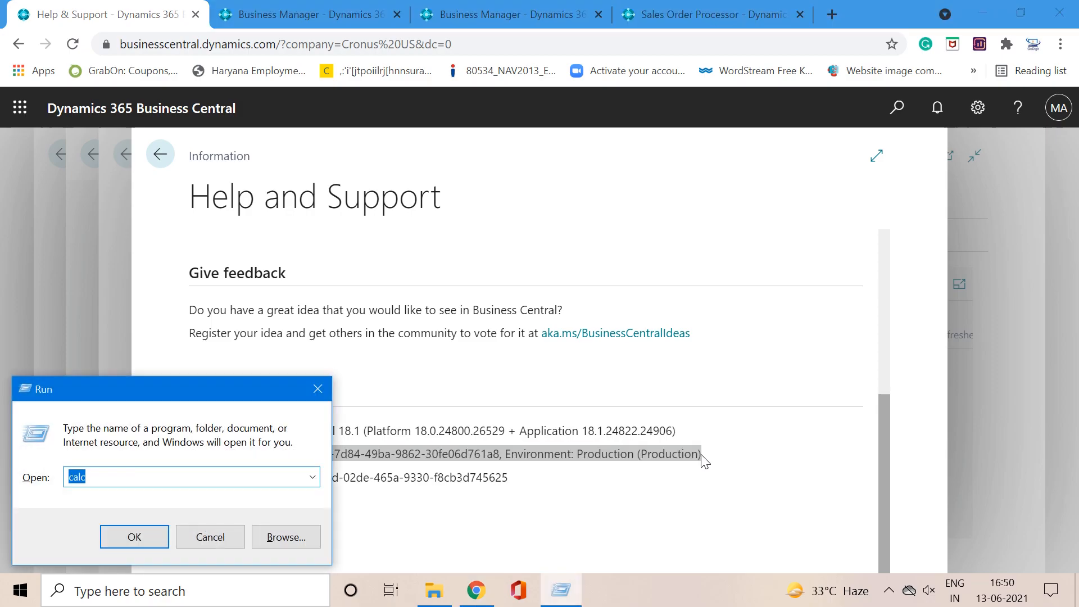
pyautogui.write('notepad')
pyautogui.press('Return')
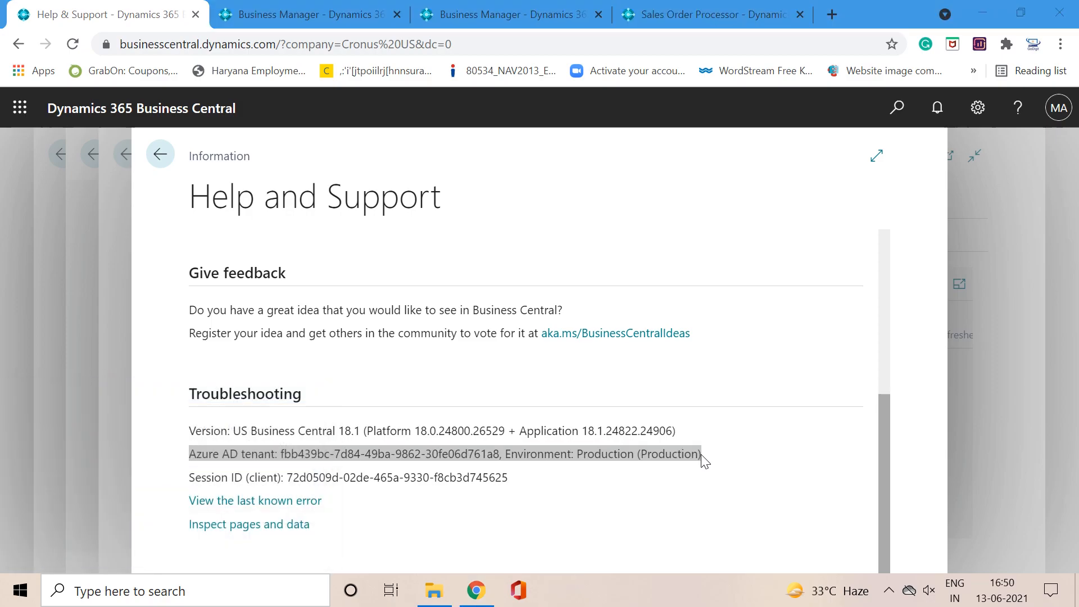
pyautogui.write('Azure AD tenant: fbb439bc-7d84-49ba-9862-30fe06d761a8, Environment: Production (Production)')
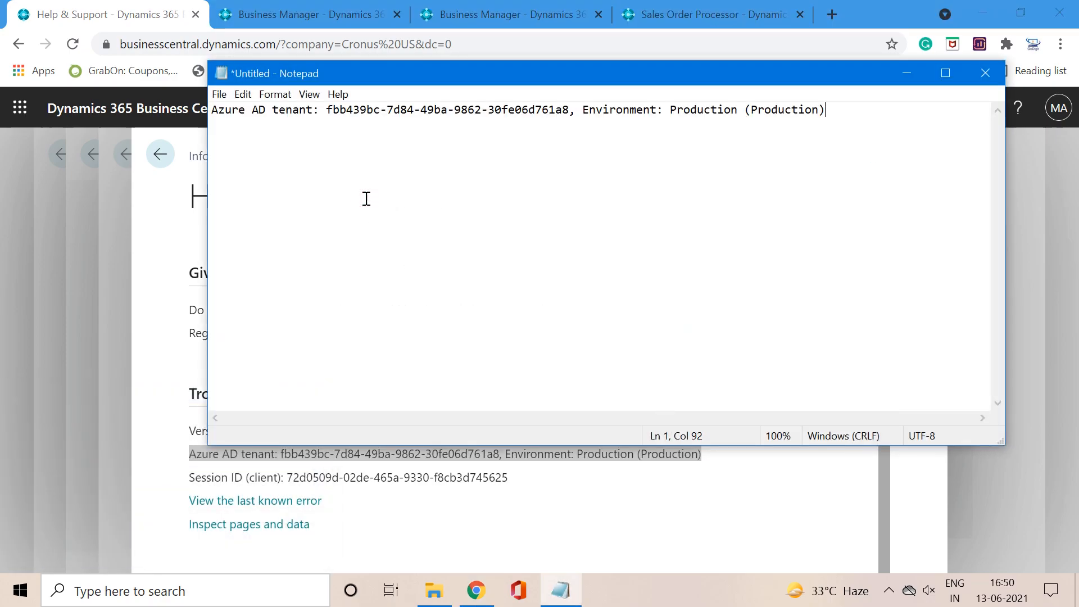
pyautogui.moveTo(327, 111); pyautogui.dragTo(570, 107)
pyautogui.hotkey('ctrl', 'c')
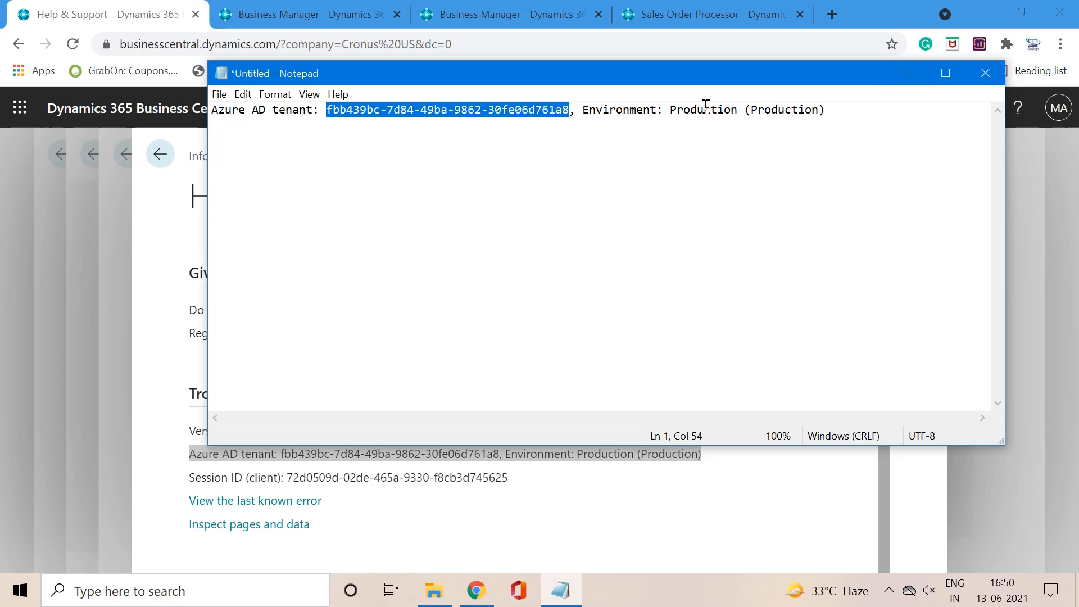
pyautogui.click(905, 73)
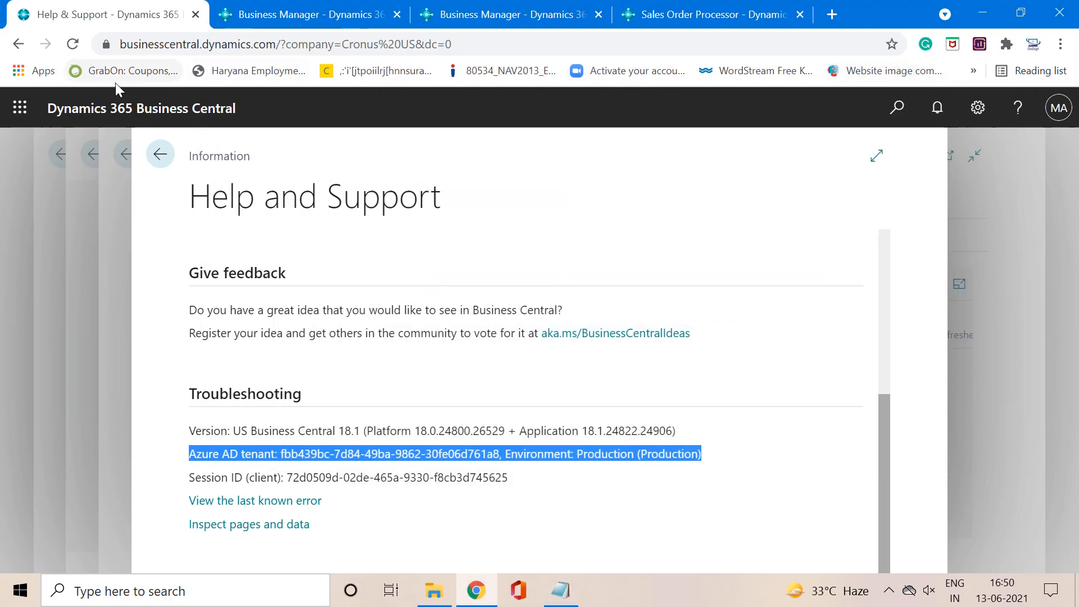
# - Return to the D365 BC Production record and insert a slash and the Azure AD tenant ID before the question mark in its environment link
pyautogui.click(160, 155)
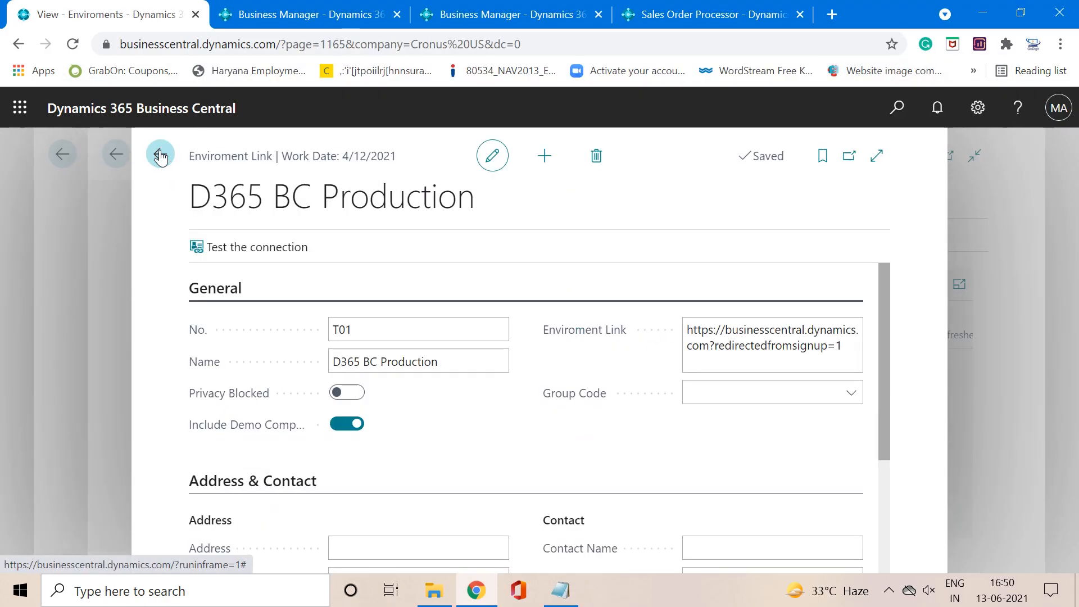
pyautogui.click(708, 345)
pyautogui.write('/')
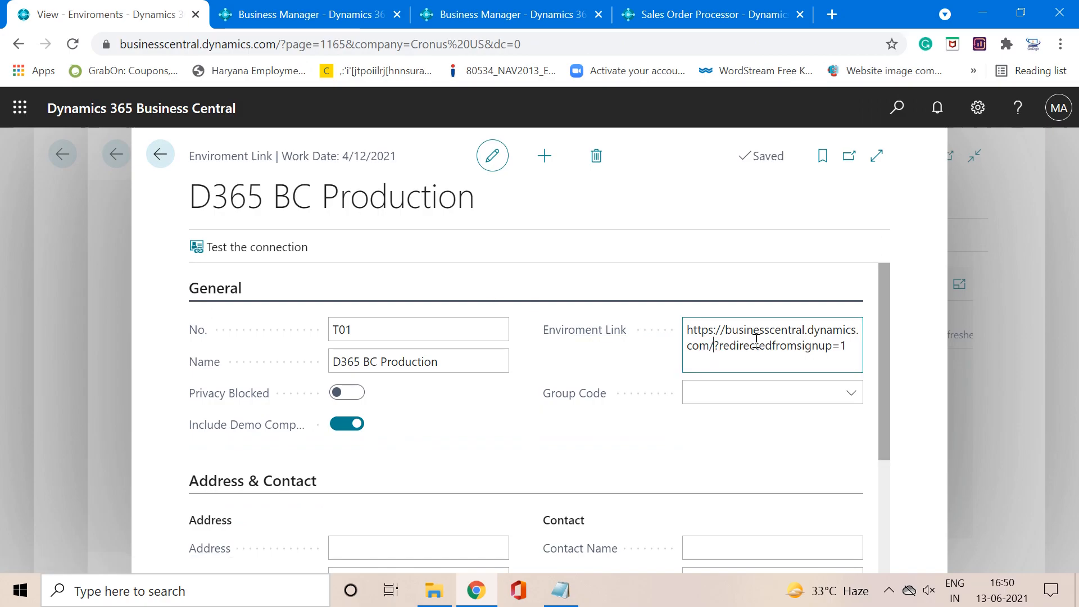
pyautogui.hotkey('ctrl', 'v')
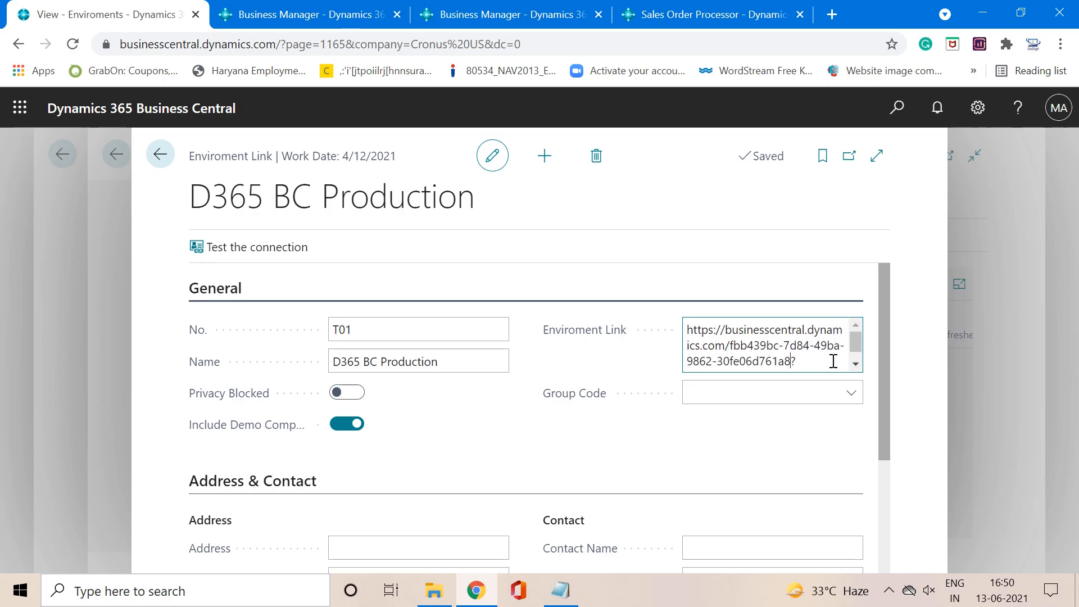
# - Review the environment link, the group code options and the address and contact fields of the D365 BC Production record
pyautogui.click(854, 364)
pyautogui.click(758, 393)
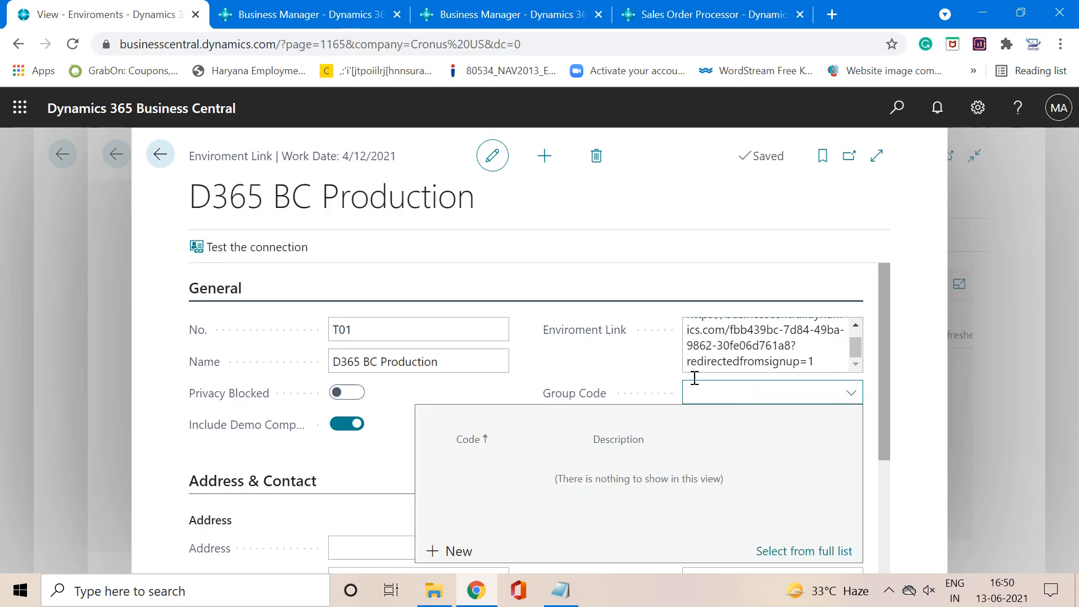
pyautogui.click(883, 332)
pyautogui.moveTo(859, 346)
pyautogui.mouseDown()
pyautogui.moveTo(856, 327)
pyautogui.moveTo(856, 362)
pyautogui.mouseUp()
pyautogui.scroll(-3, 578, 379)
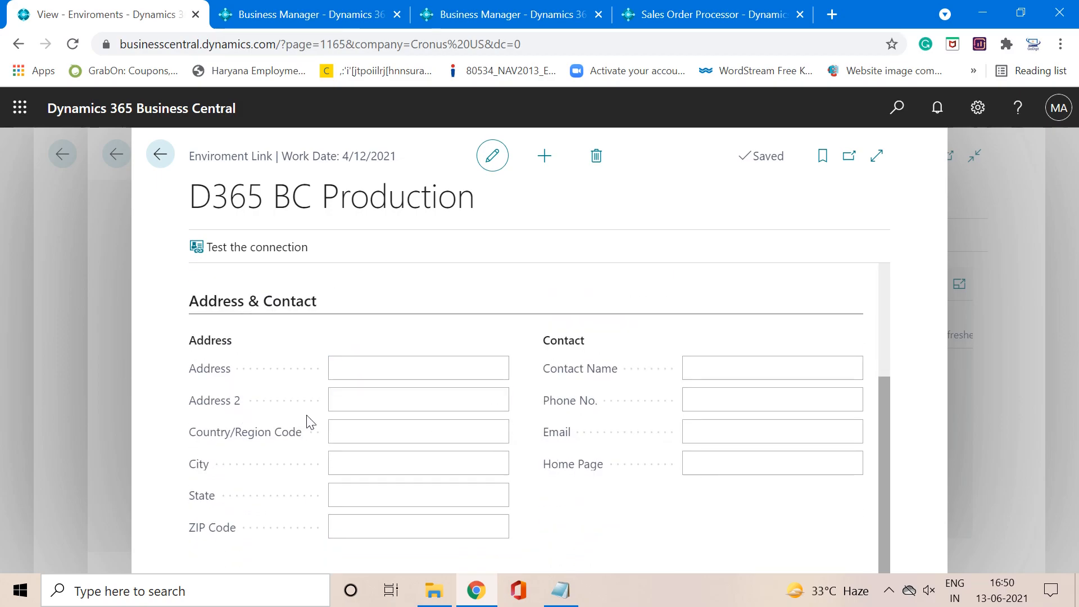
pyautogui.click(474, 370)
pyautogui.click(690, 369)
pyautogui.scroll(3, 694, 371)
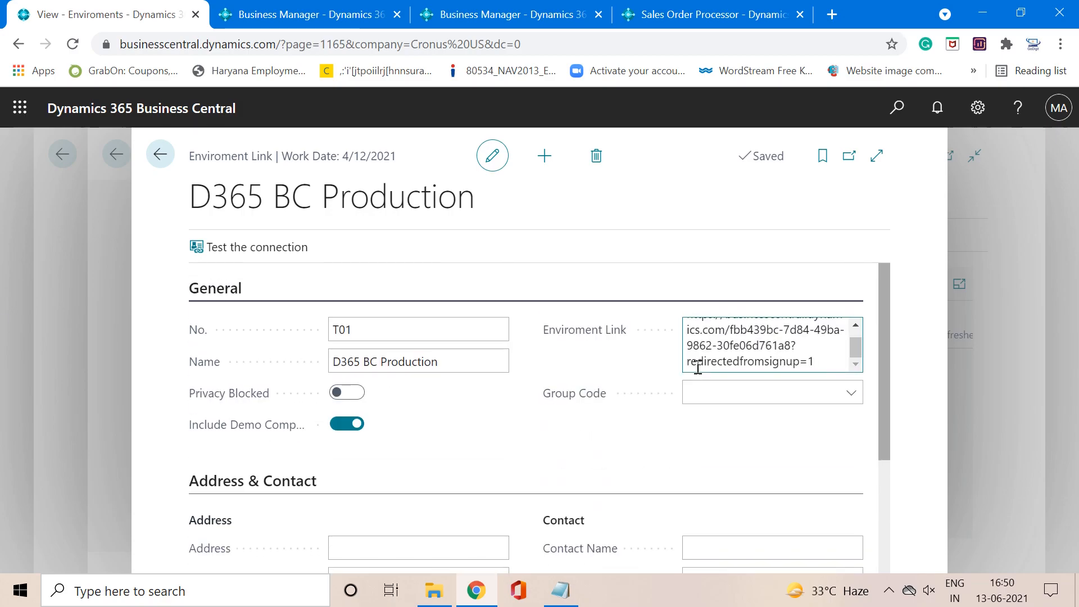
# - Test the connection of the D365 BC Production link, opening the company in a new window and confirming that the login was successful
pyautogui.click(248, 248)
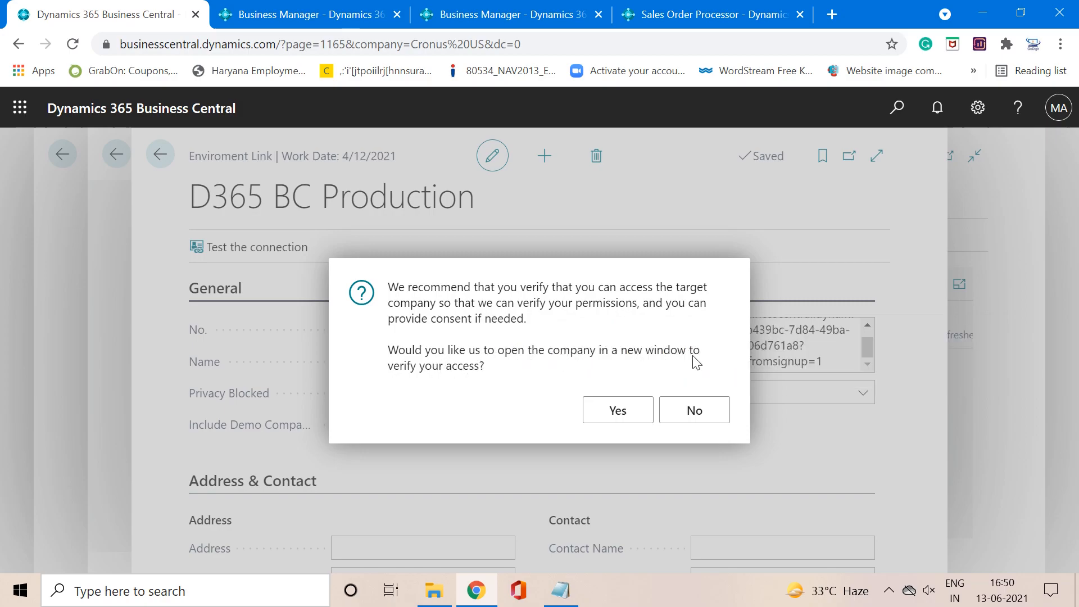
pyautogui.click(623, 412)
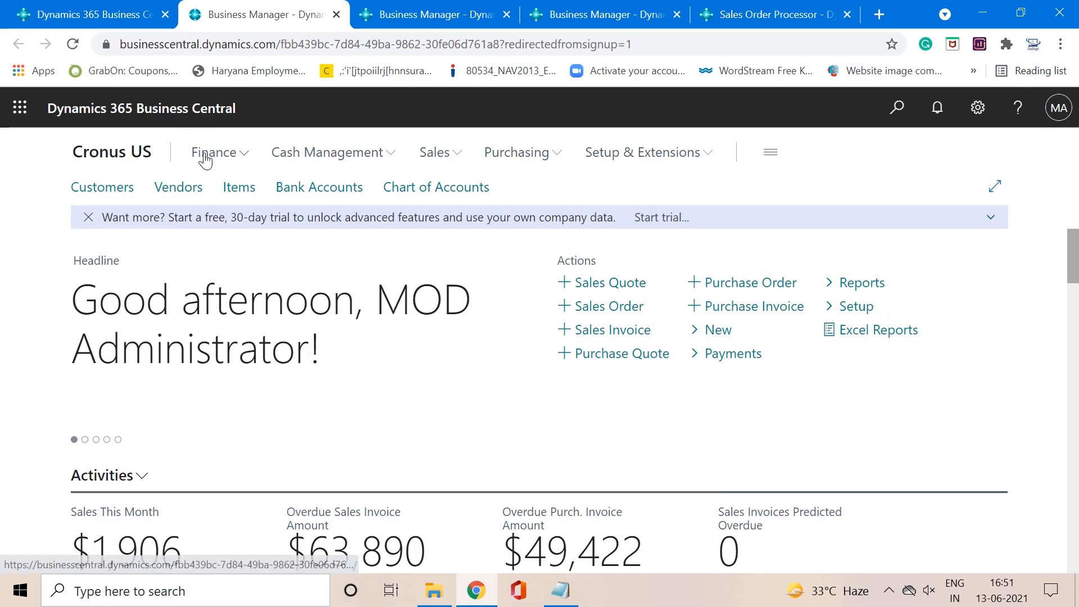
pyautogui.click(93, 16)
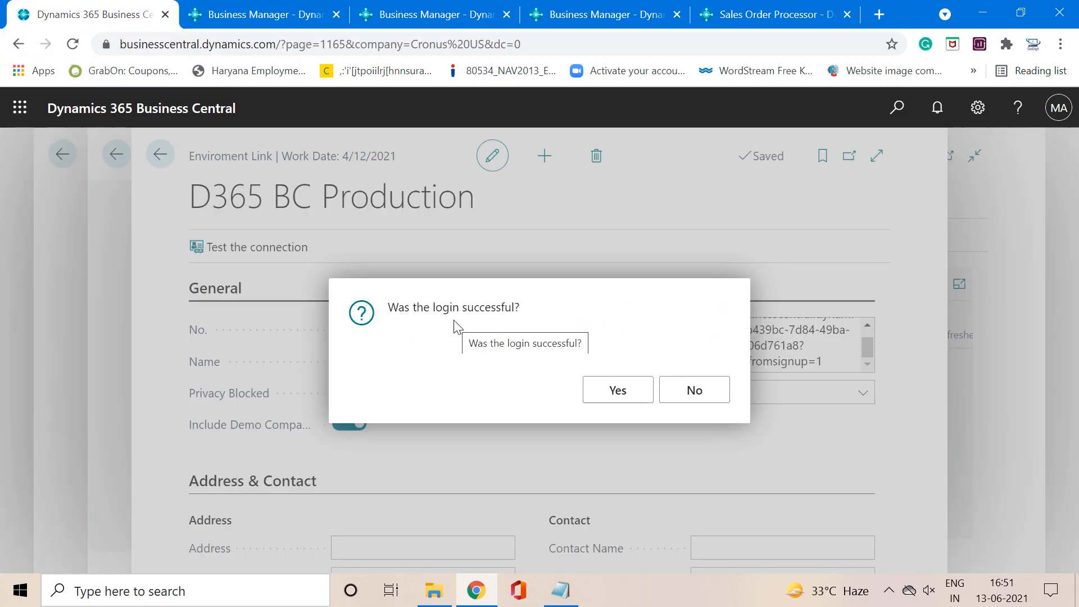
pyautogui.click(626, 396)
pyautogui.click(625, 396)
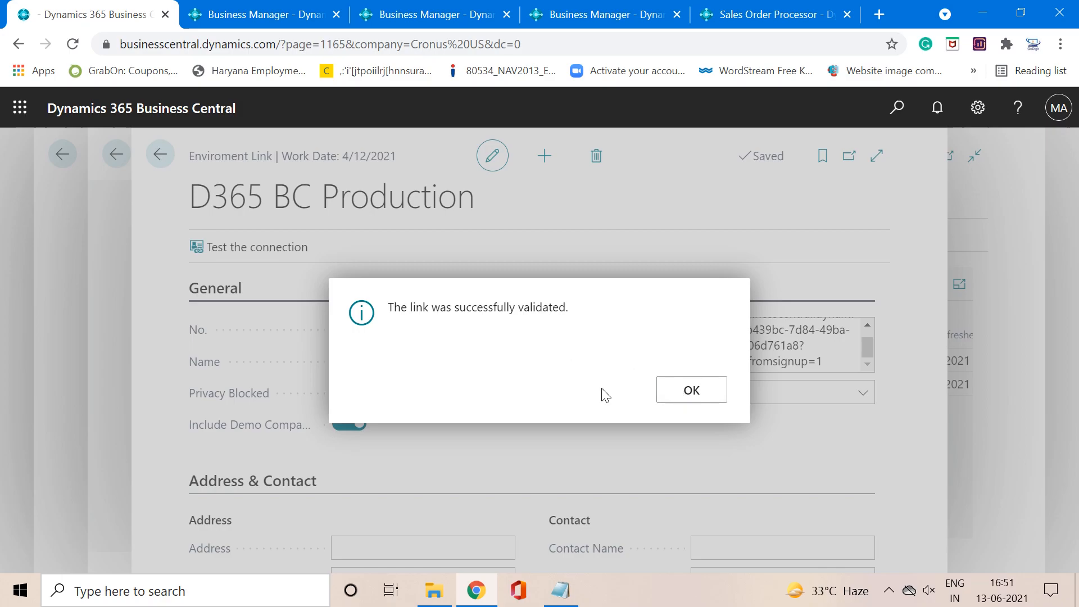
pyautogui.click(691, 390)
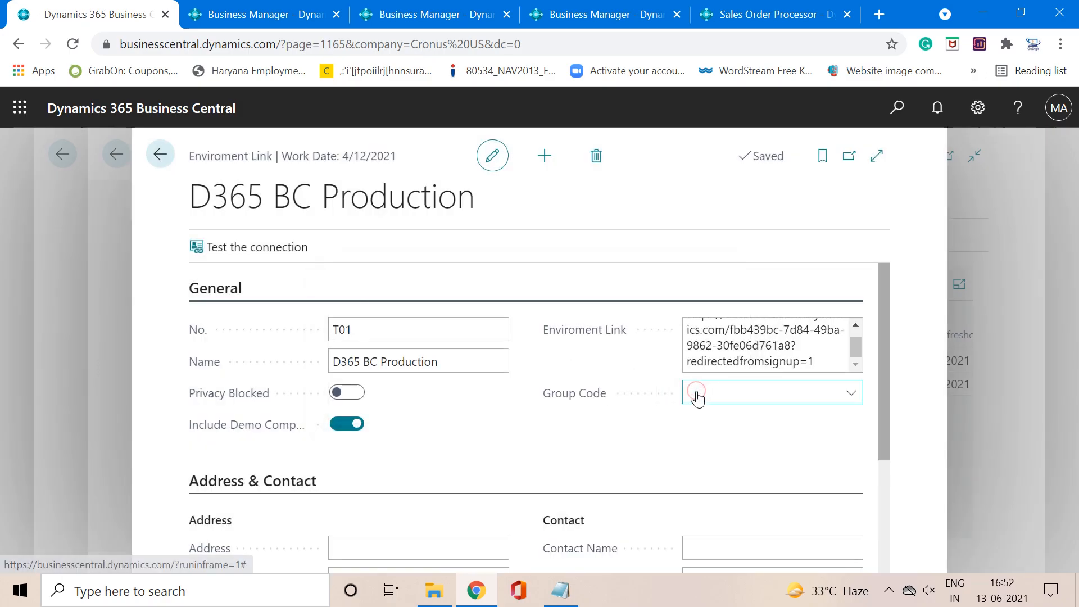
# - Return to the Company Hub and reload the data of all companies
pyautogui.click(162, 155)
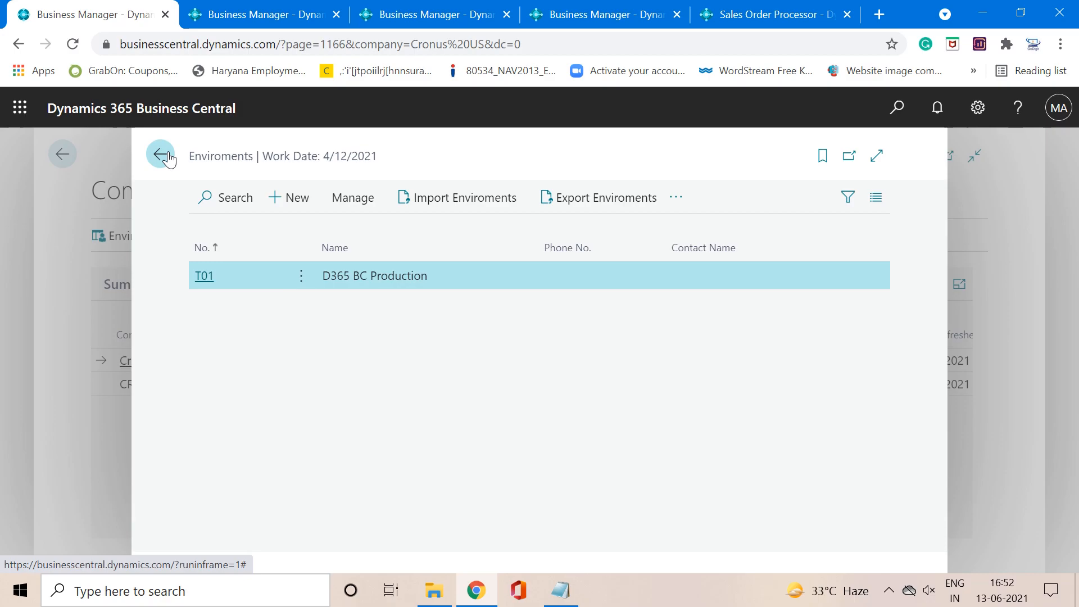
pyautogui.click(167, 158)
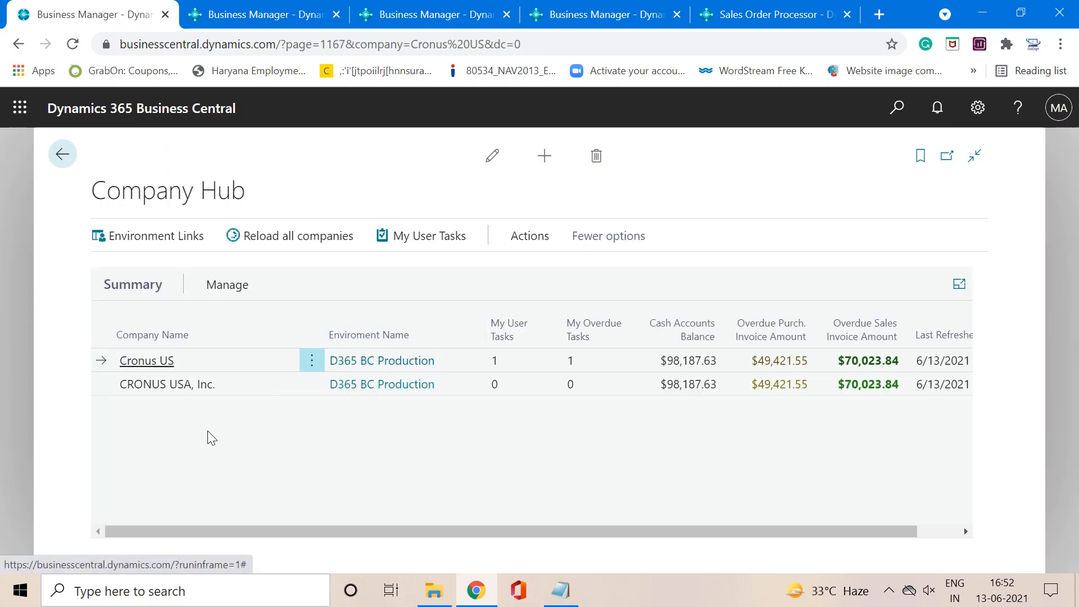
pyautogui.moveTo(491, 532); pyautogui.dragTo(264, 512)
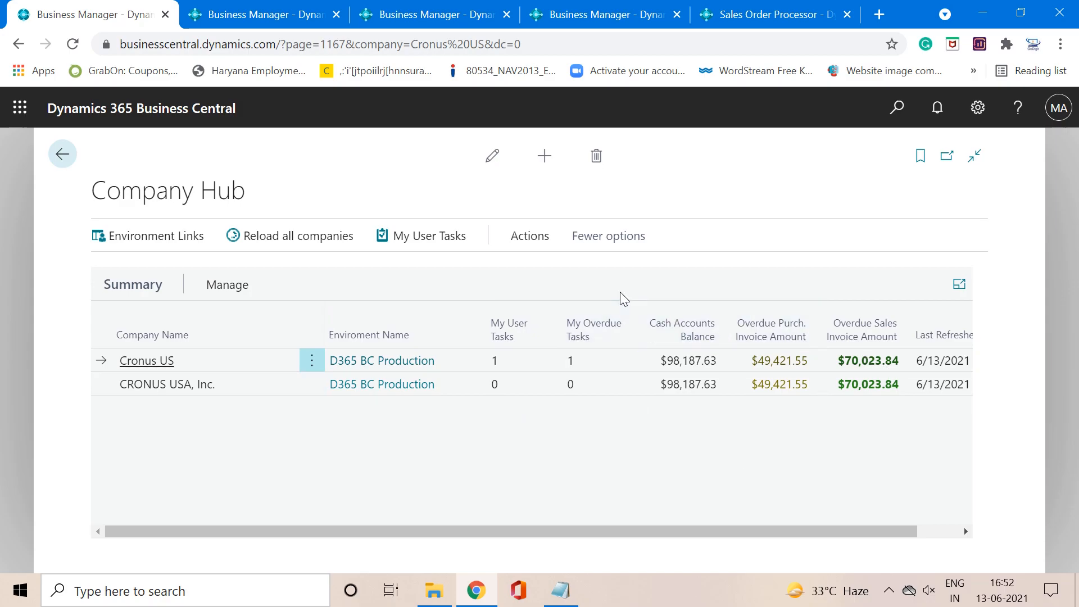
pyautogui.click(530, 235)
pyautogui.click(535, 236)
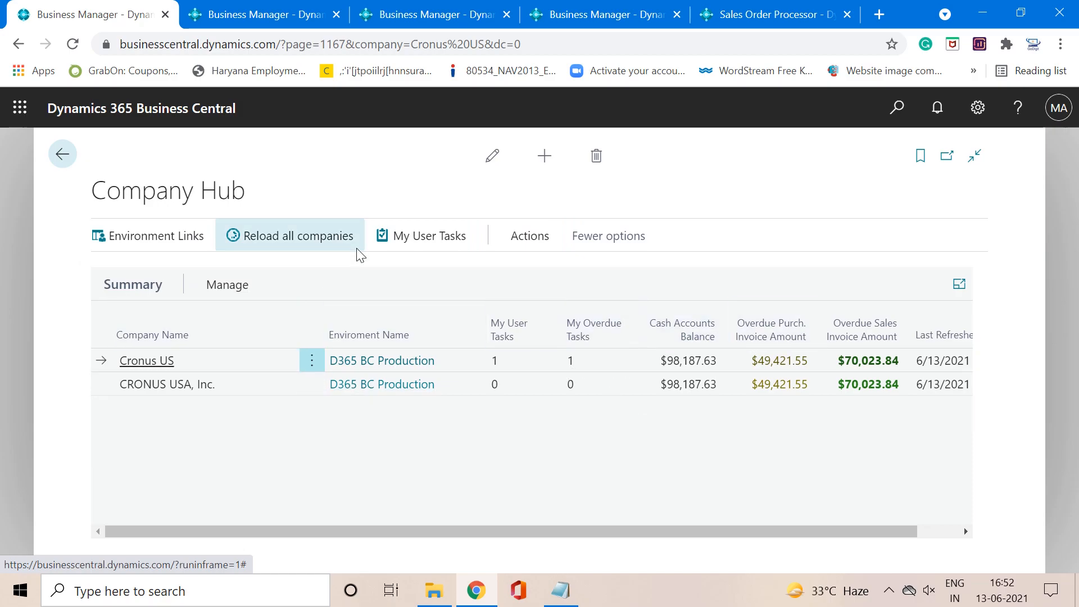
pyautogui.click(283, 241)
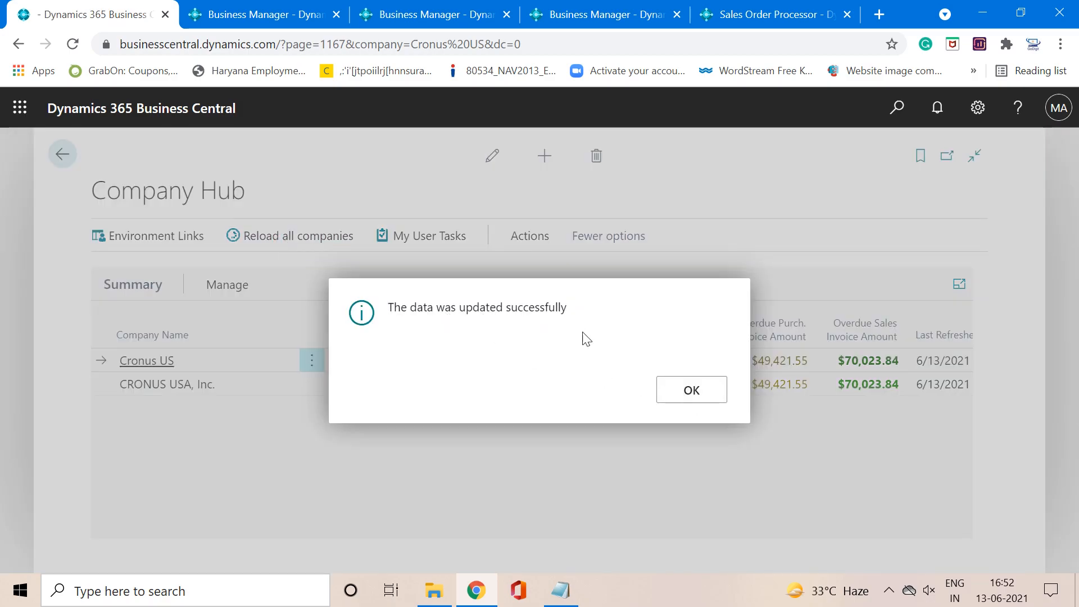
pyautogui.click(691, 395)
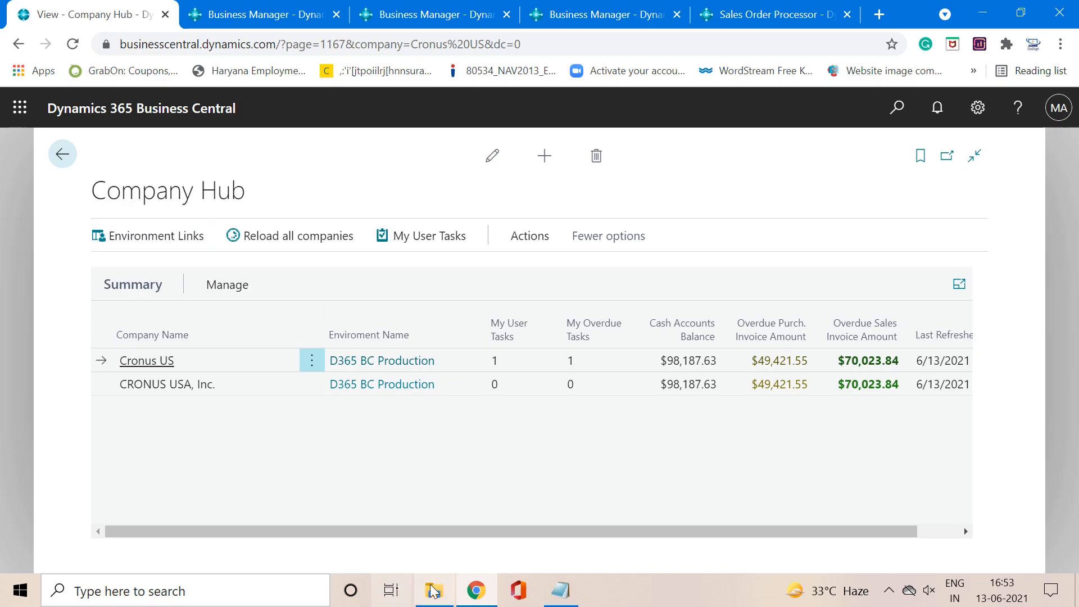
# - Leave the Company Hub, search for "permissions" and open the Permission Sets list
pyautogui.click(64, 154)
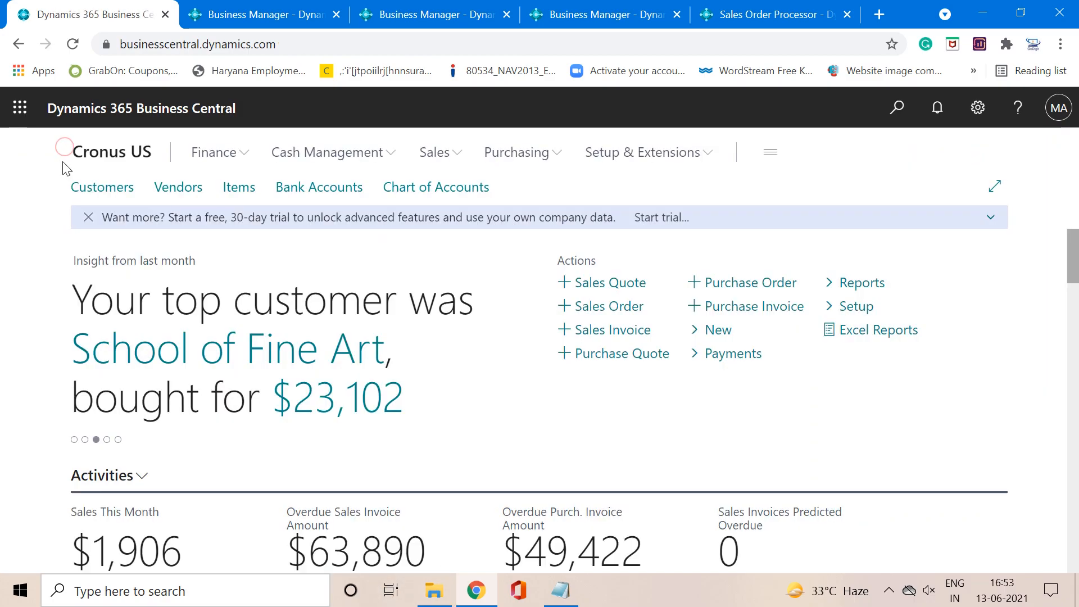
pyautogui.click(898, 110)
pyautogui.write('permissions')
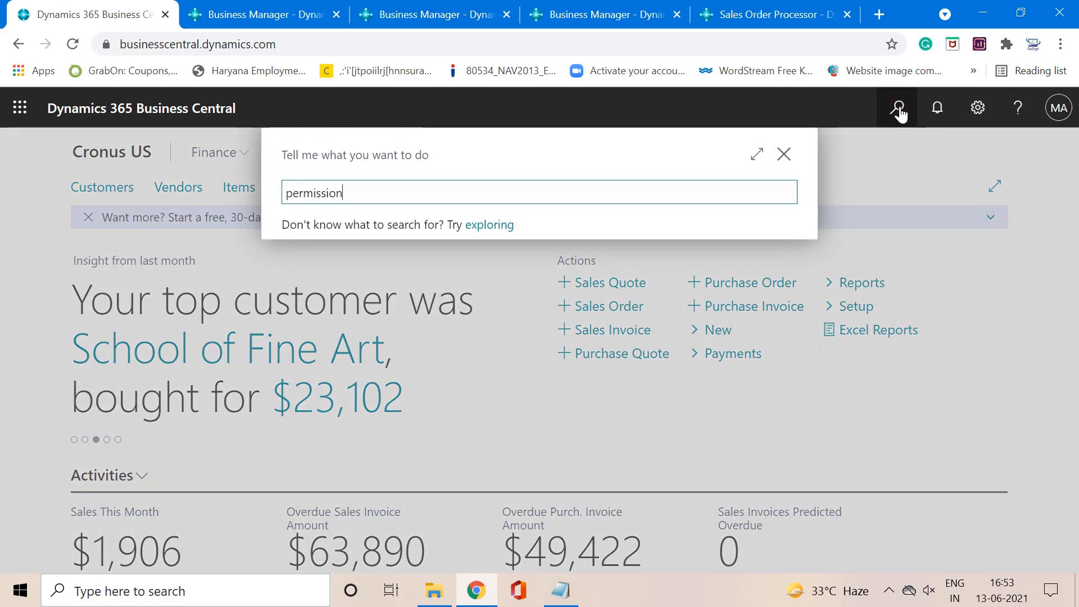
pyautogui.press('Down')
pyautogui.press('Down')
pyautogui.press('Down')
pyautogui.press('Down')
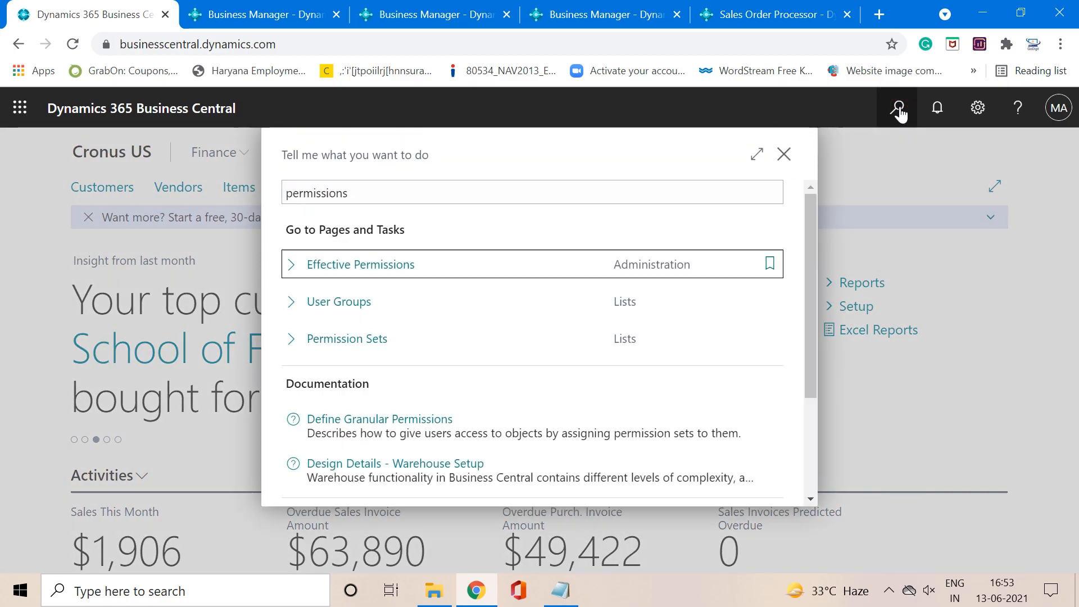
pyautogui.press('Return')
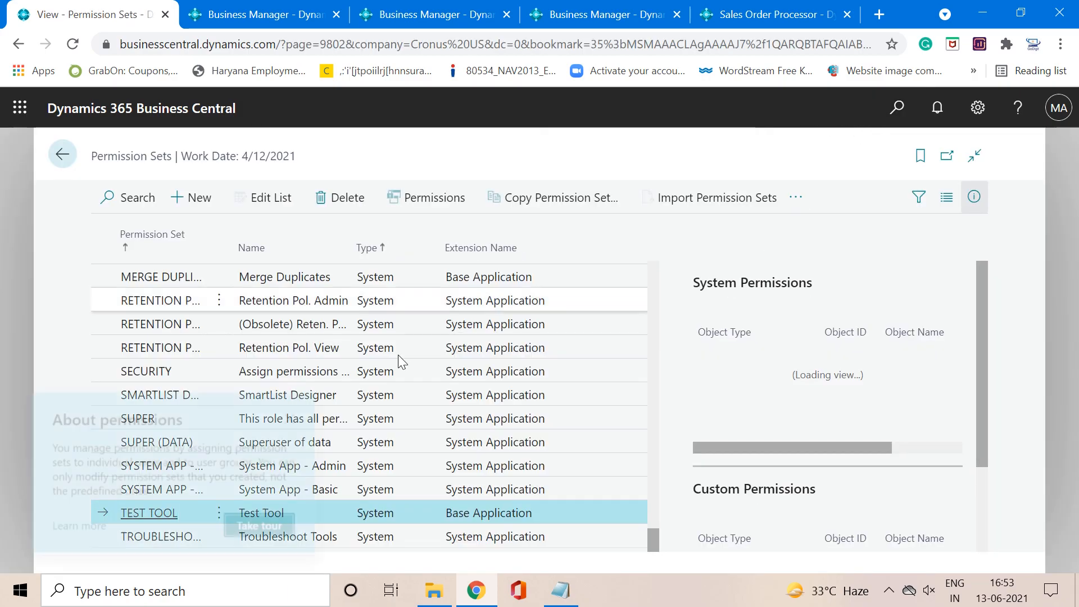
pyautogui.click(301, 414)
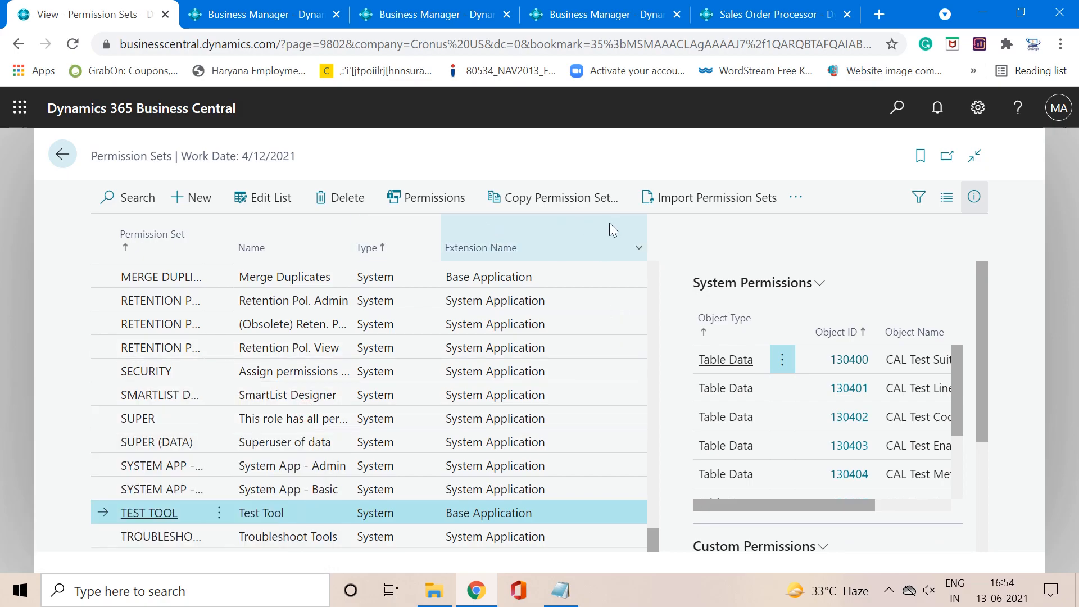
# - Add a filter on the Name field to the permission sets list and try it with *hub
pyautogui.click(918, 196)
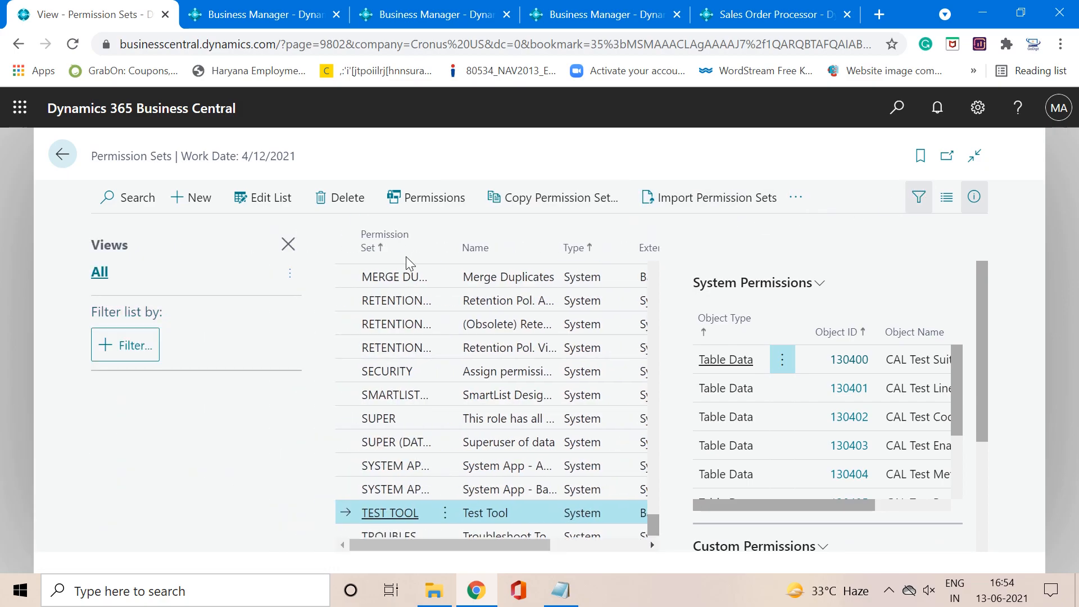
pyautogui.click(134, 340)
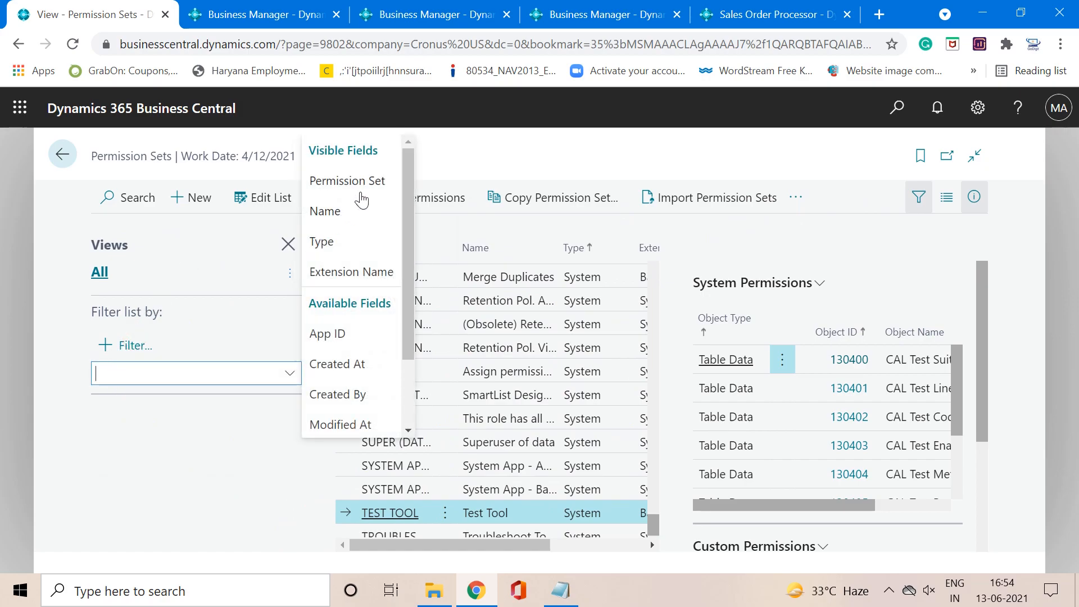
pyautogui.click(339, 214)
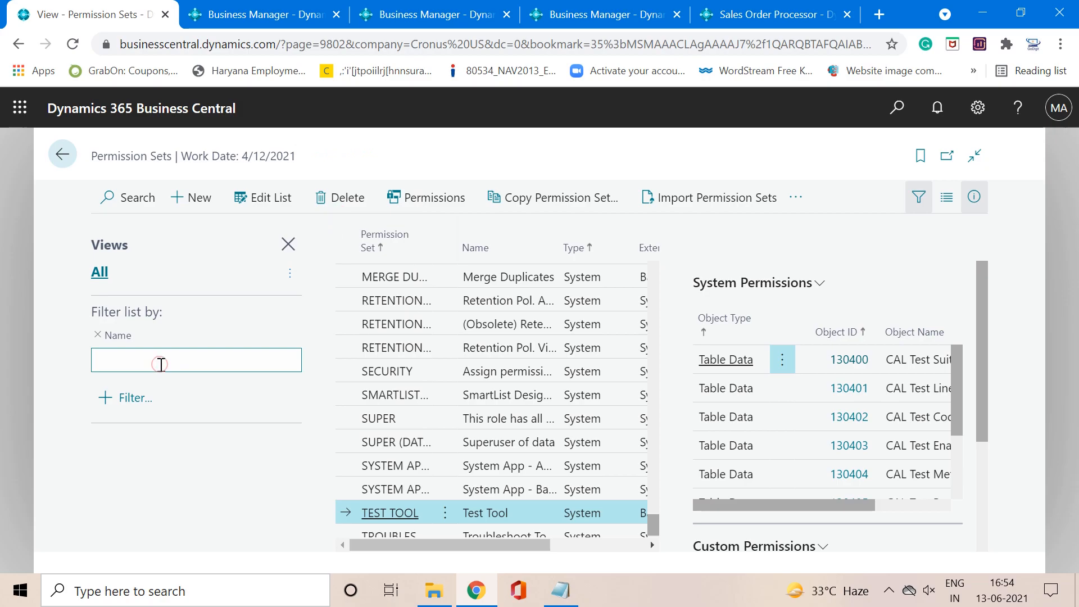
pyautogui.write('hub')
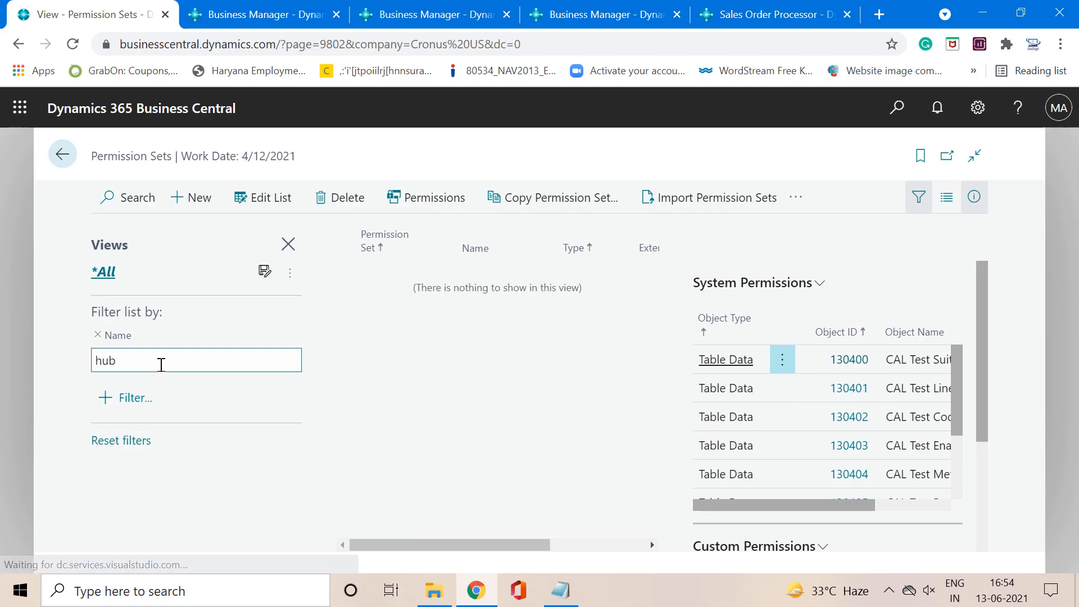
pyautogui.write('*')
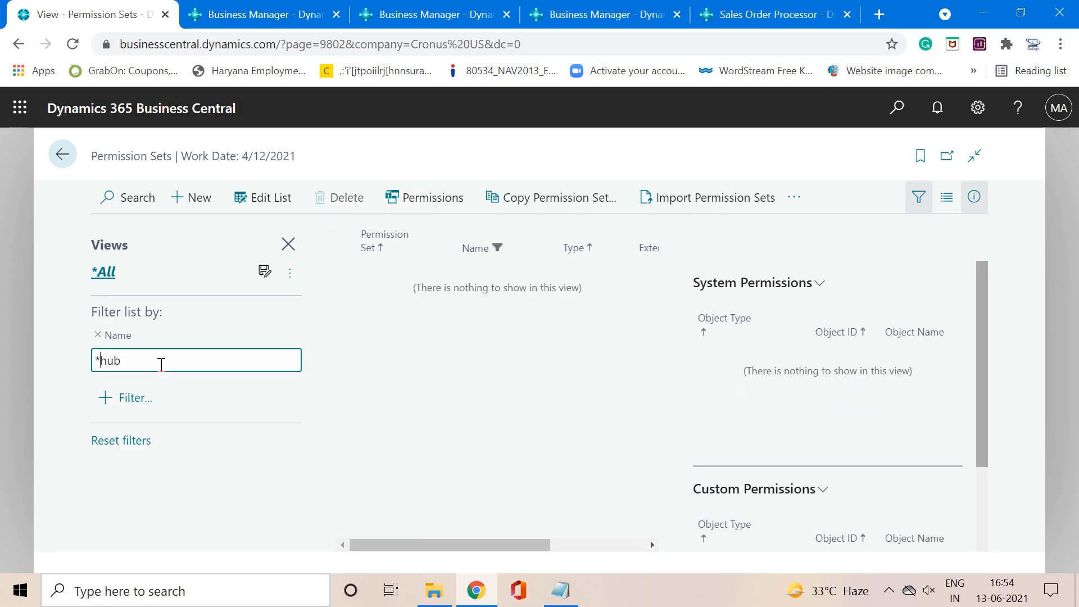
pyautogui.press('Tab')
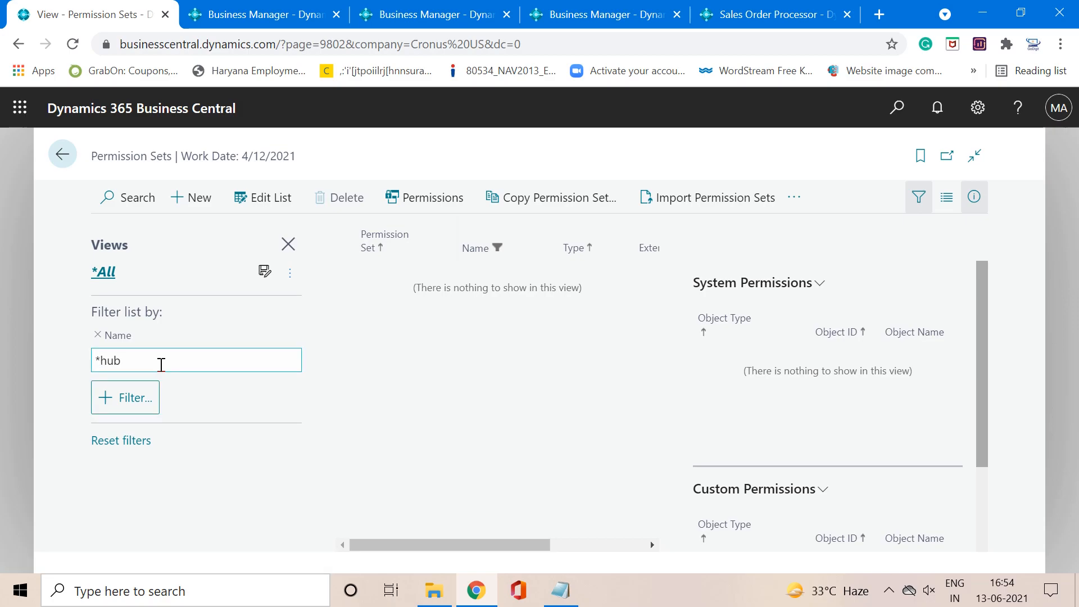
# - Change the Name filter of the permission sets list to *HUB*
pyautogui.click(160, 365)
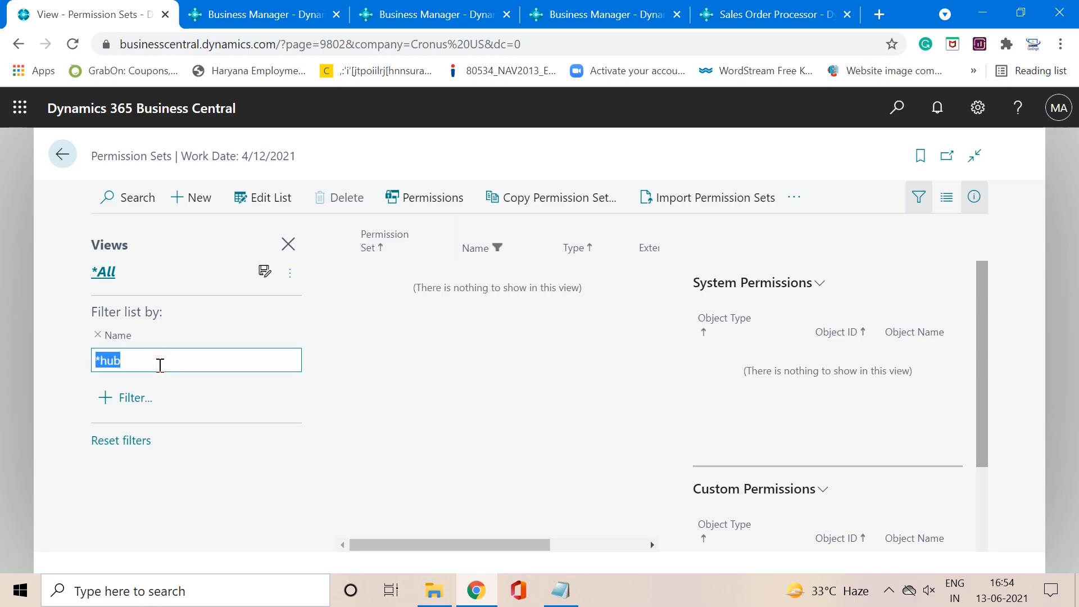
pyautogui.write('HUB')
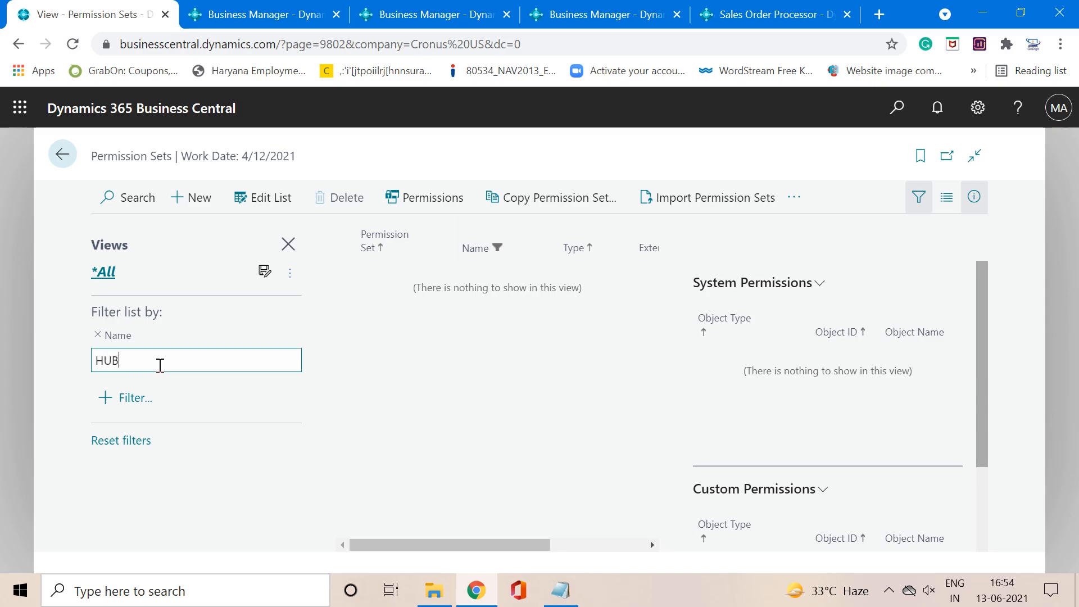
pyautogui.write('*')
pyautogui.click(160, 364)
pyautogui.write('*')
pyautogui.press('Tab')
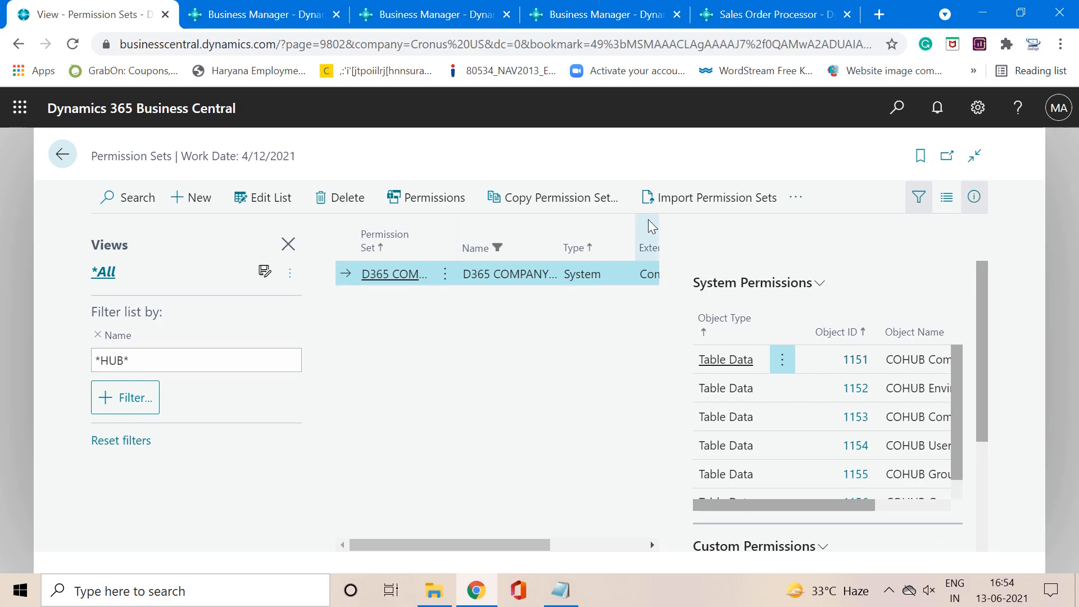
# - Widen the Name and Permission Set columns to fit the D365 COMPANY HUB entry and dismiss the low-battery notice
pyautogui.click(562, 240)
pyautogui.moveTo(616, 247); pyautogui.dragTo(615, 247)
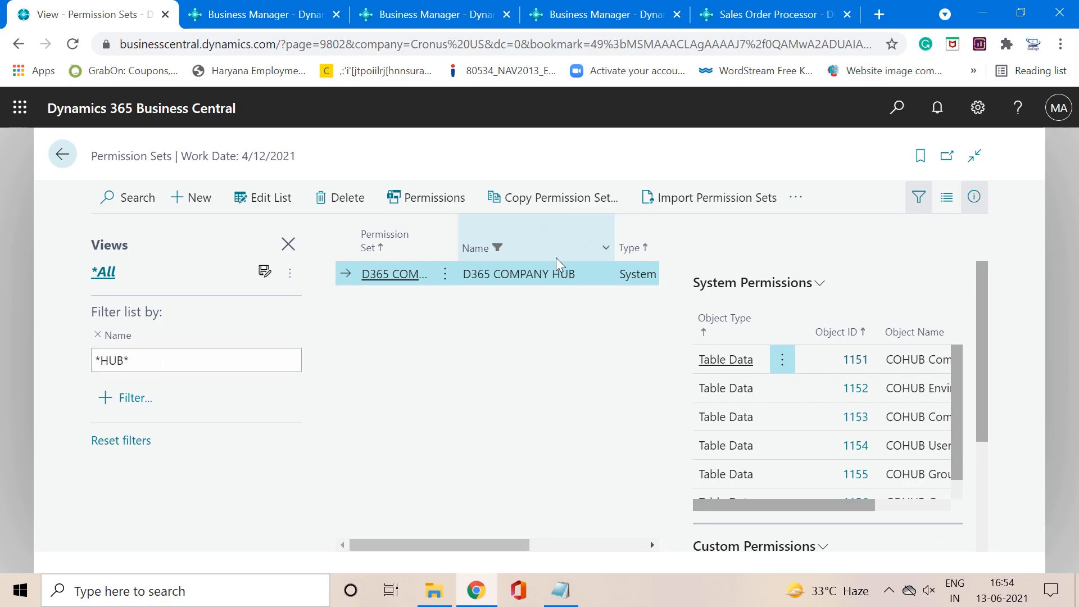
pyautogui.moveTo(441, 239); pyautogui.dragTo(479, 241)
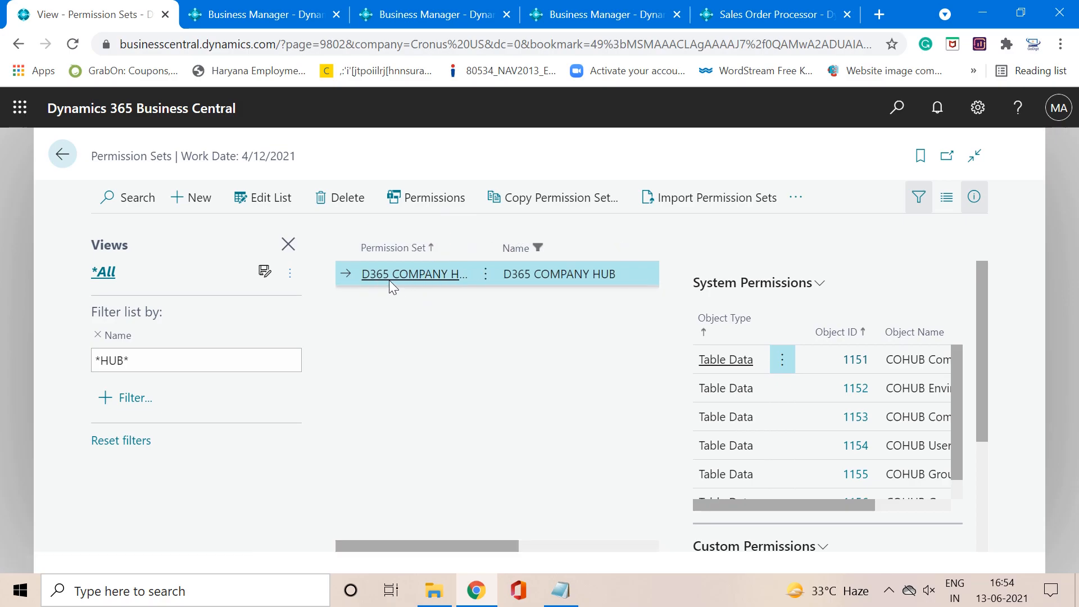
pyautogui.click(476, 240)
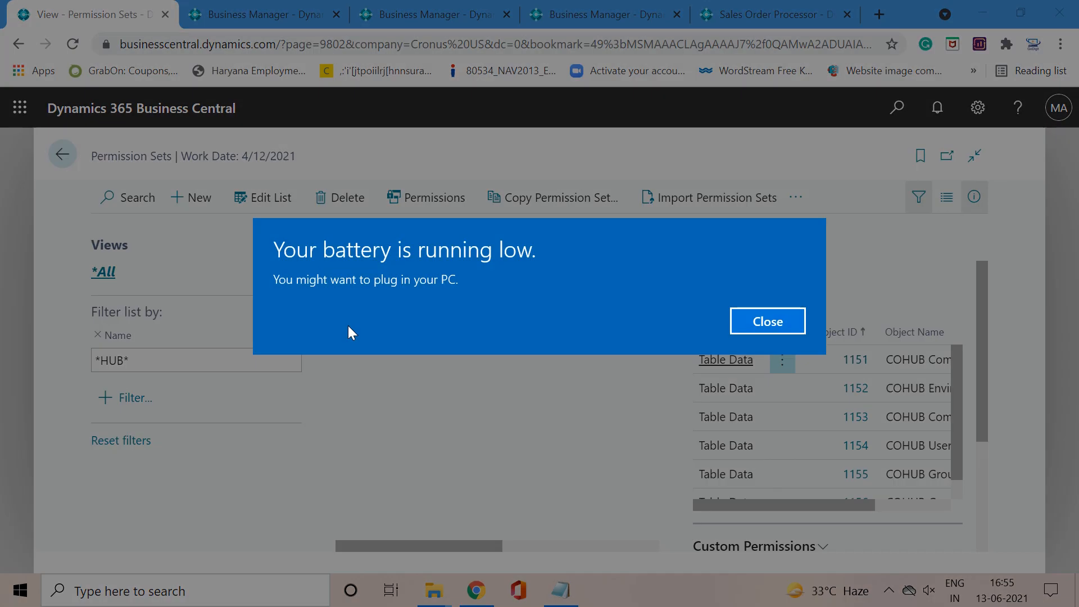
pyautogui.click(758, 329)
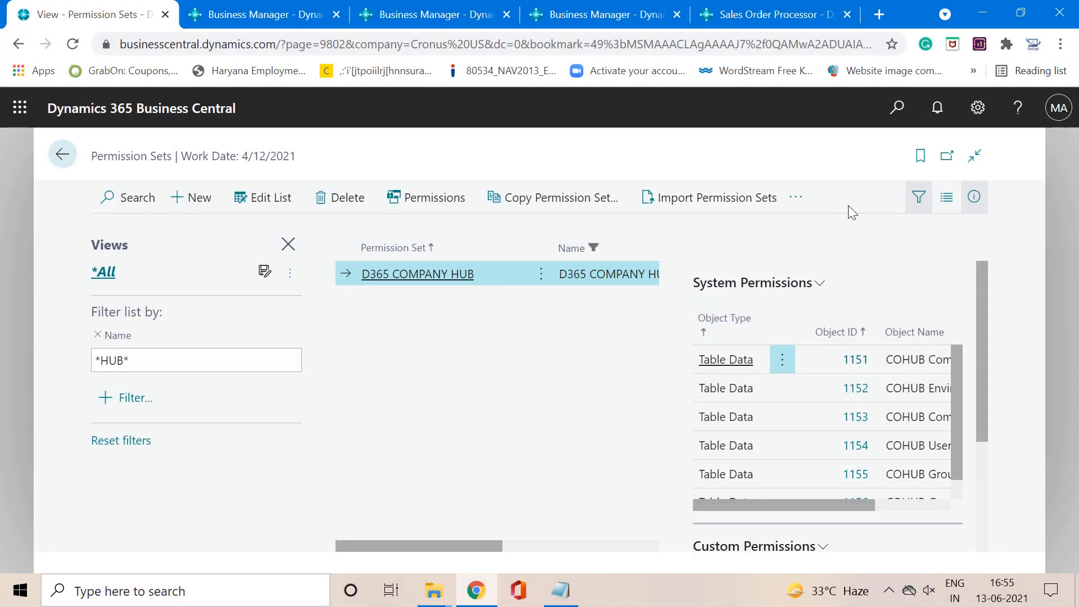